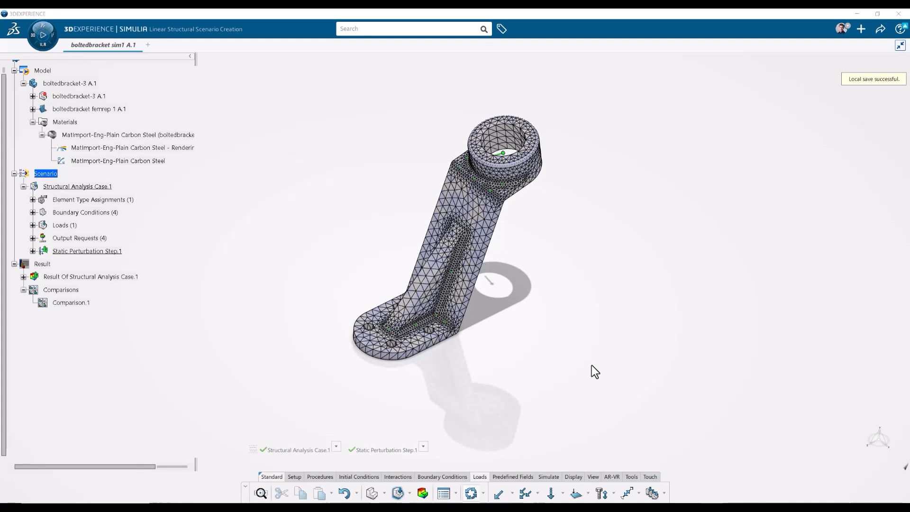
Search the apps list for results apps, then close the apps panel.
click(43, 47)
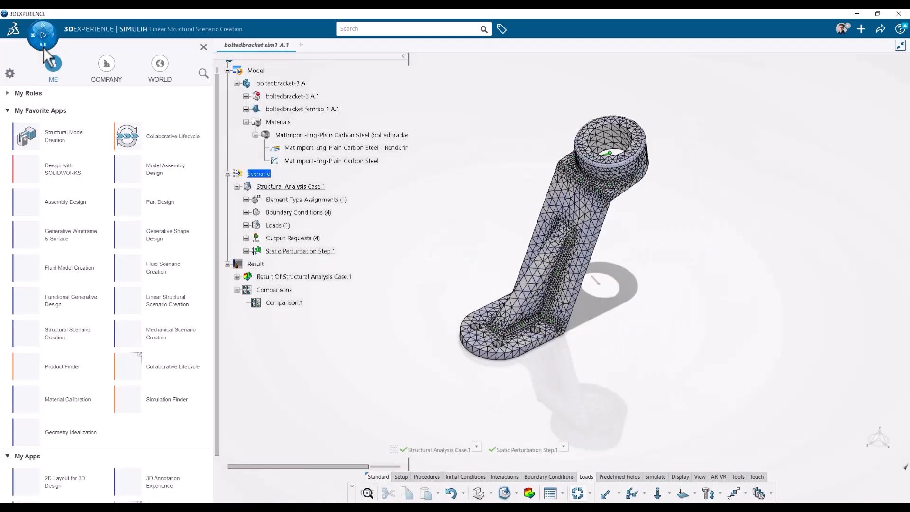
click(203, 73)
text(resul)
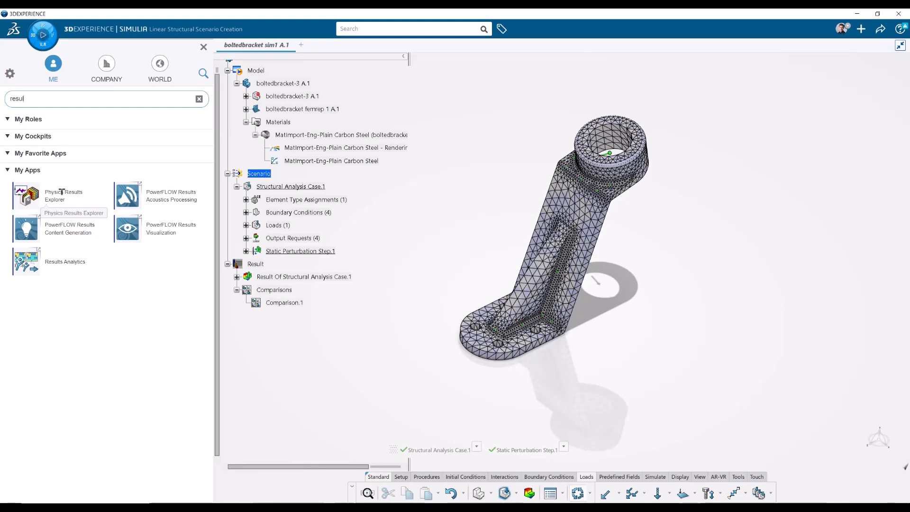
click(203, 48)
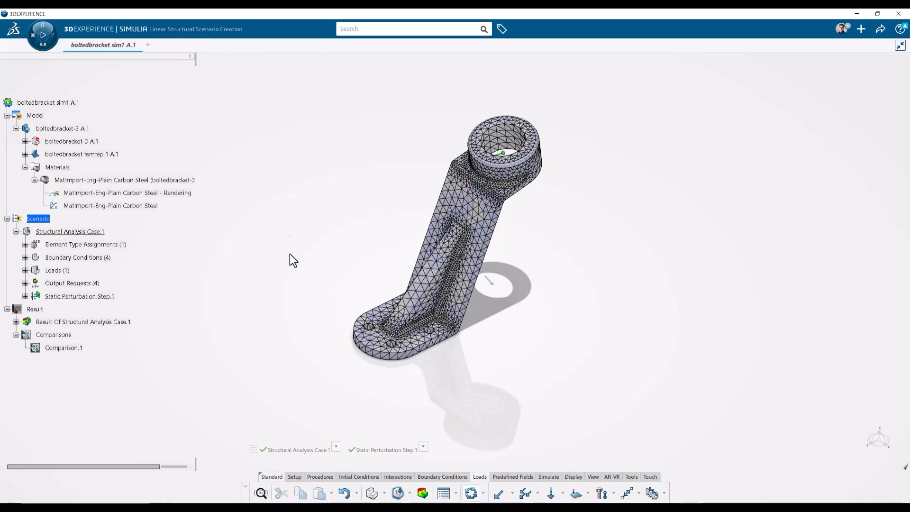
Switch to the results of the structural analysis and select frame 2.
click(422, 493)
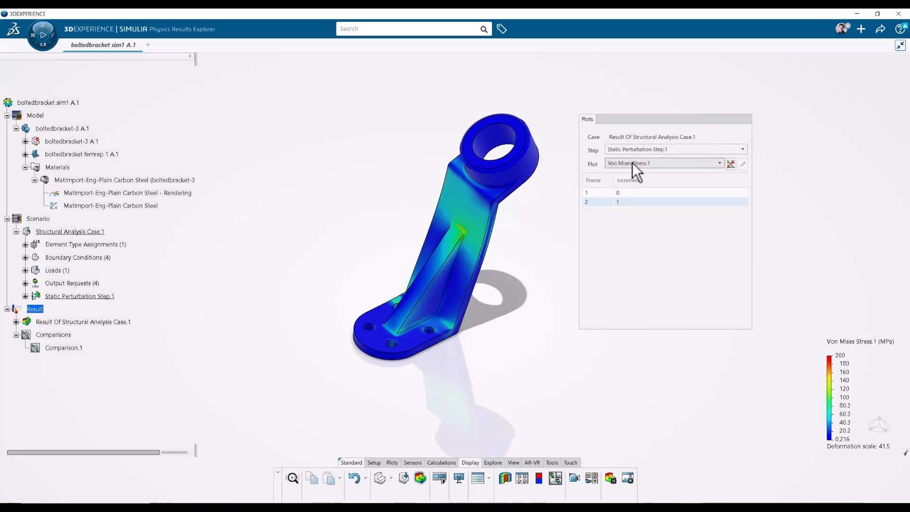
click(632, 163)
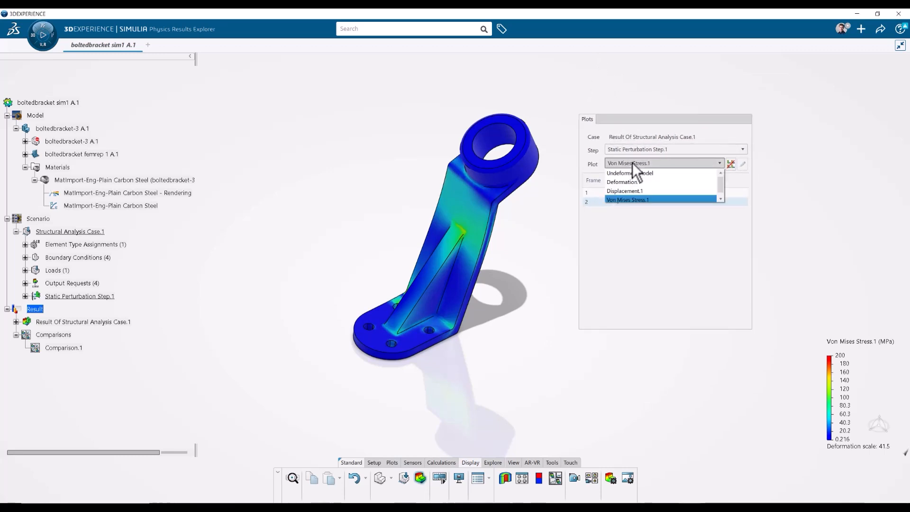
Display the Deformation.1 plot, then switch the plot to Displacement.1.
click(644, 183)
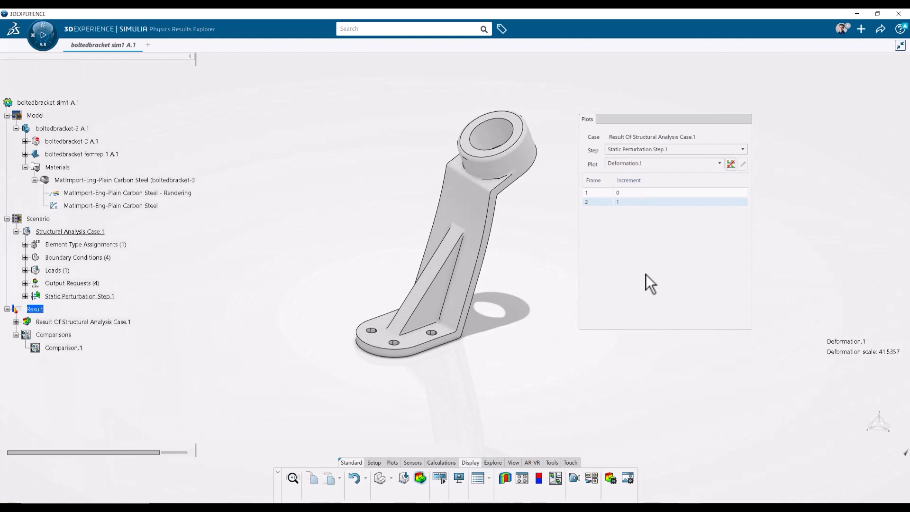
click(638, 166)
click(635, 193)
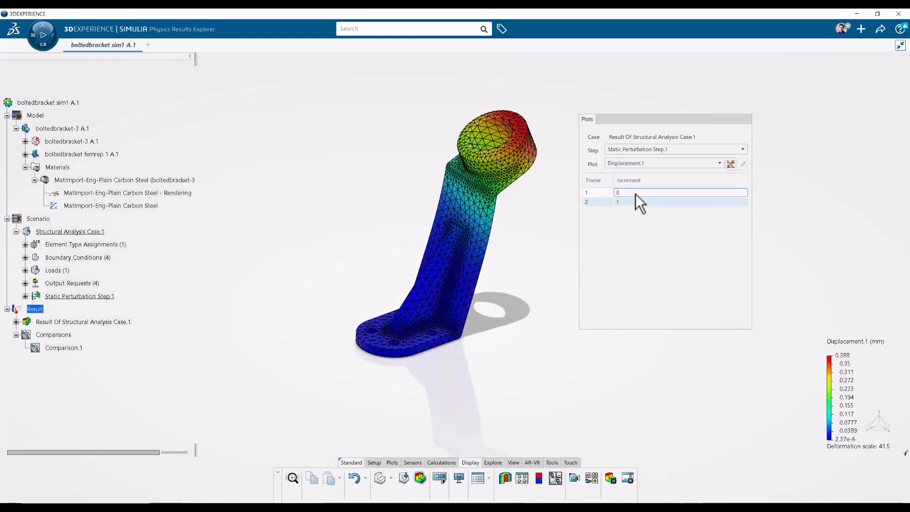
Move the color legend next to the bracket model.
middle_drag(557, 348, 541, 329)
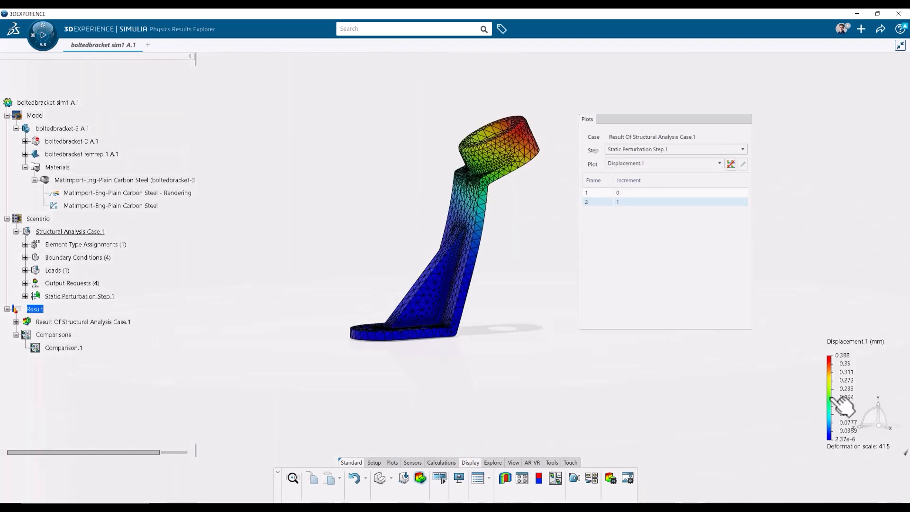
click(831, 400)
drag(831, 401, 508, 369)
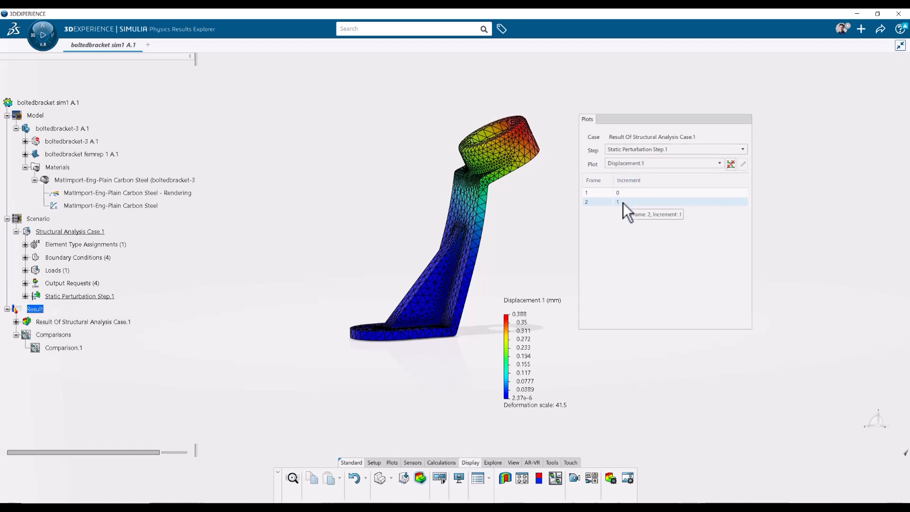
Switch the displayed plot to Von Mises Stress.1.
click(638, 163)
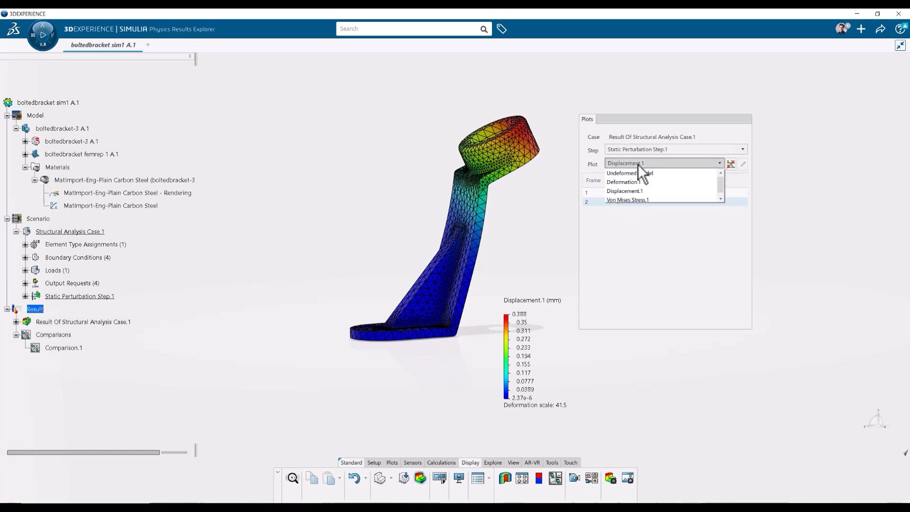
click(637, 200)
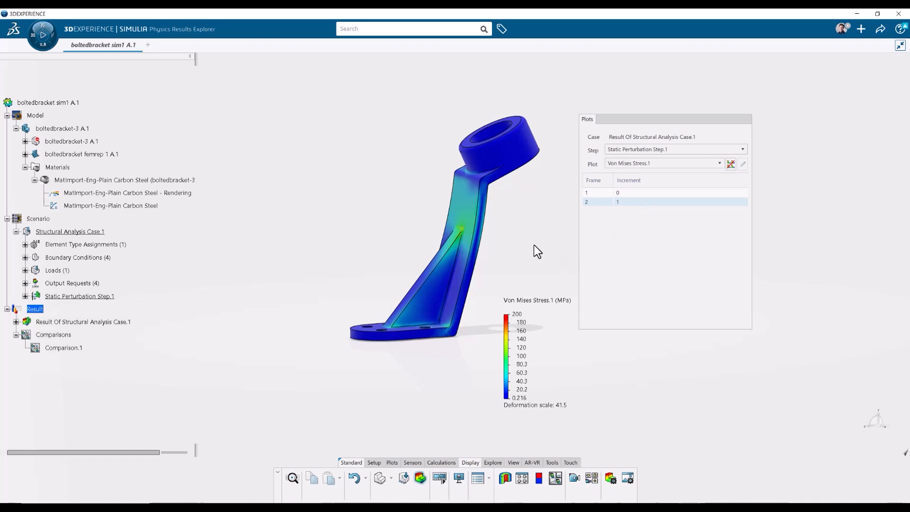
Open the legend settings to review the max, min and interval options, then close them.
double_click(516, 339)
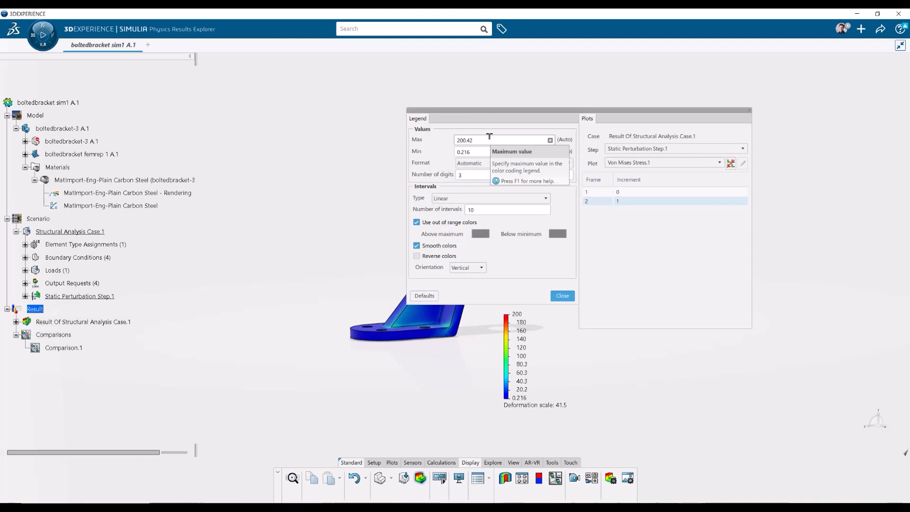
drag(490, 139, 449, 139)
drag(493, 112, 641, 109)
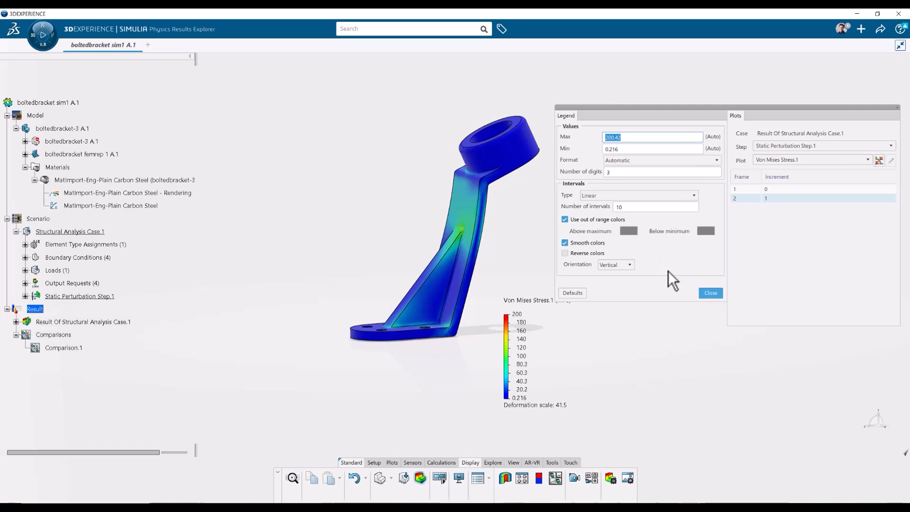
click(711, 293)
middle_drag(560, 227, 575, 238)
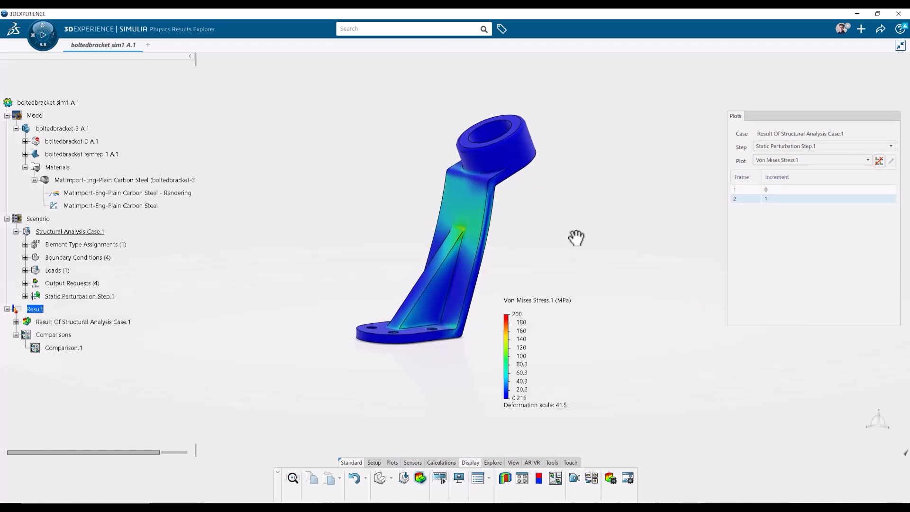
Show the global min/max labels on the stress plot and keep only the global maximum label.
click(481, 197)
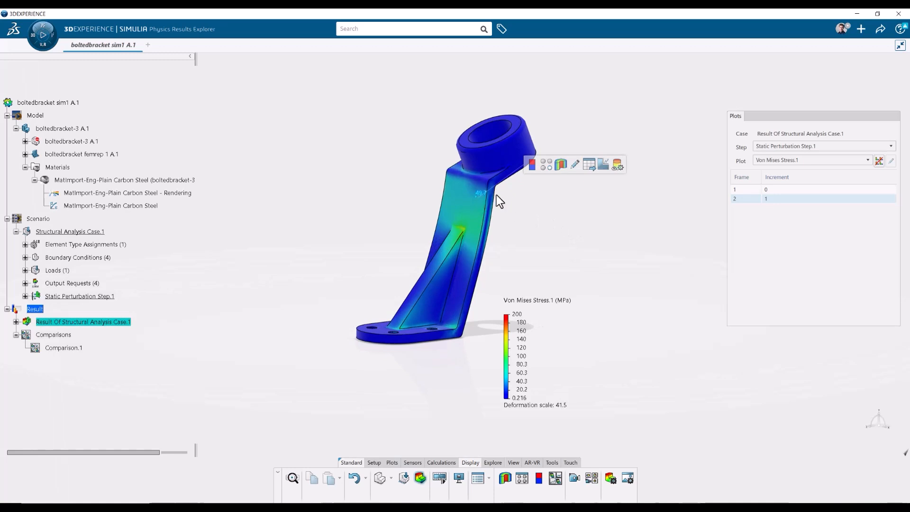
click(532, 169)
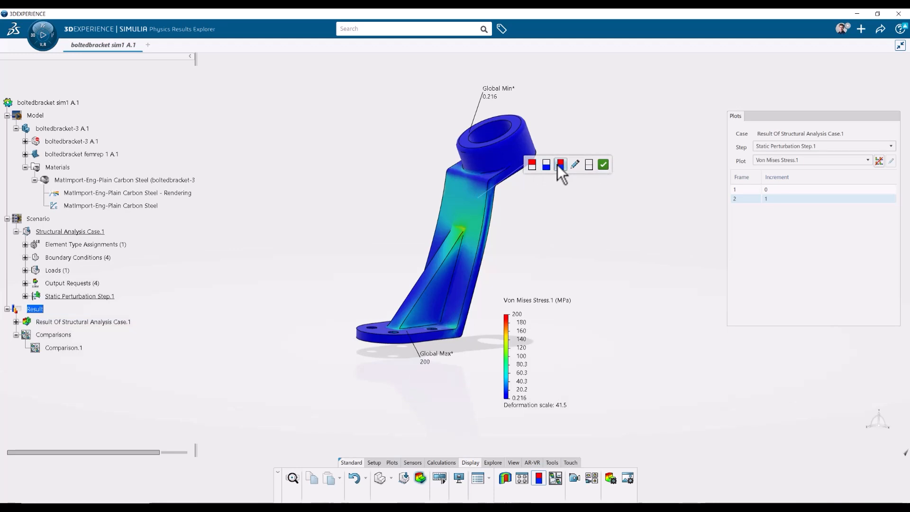
click(530, 165)
middle_drag(521, 185, 490, 313)
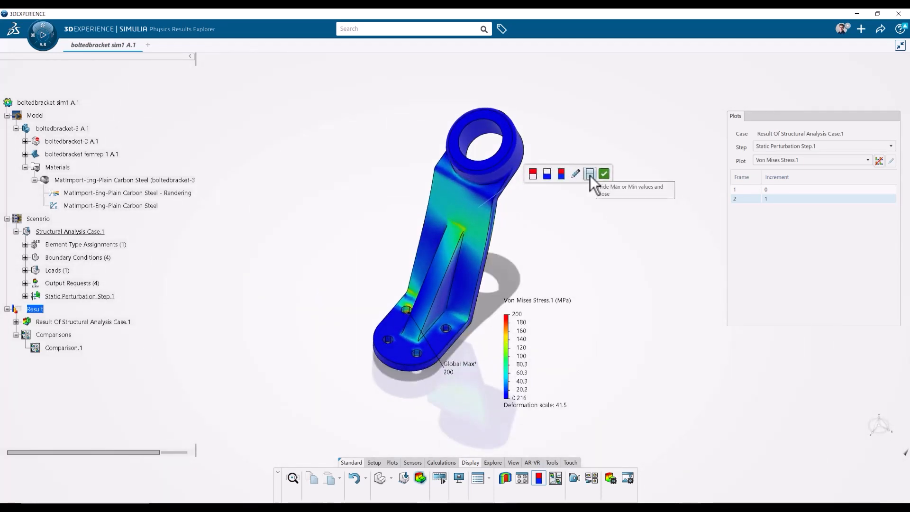
click(578, 177)
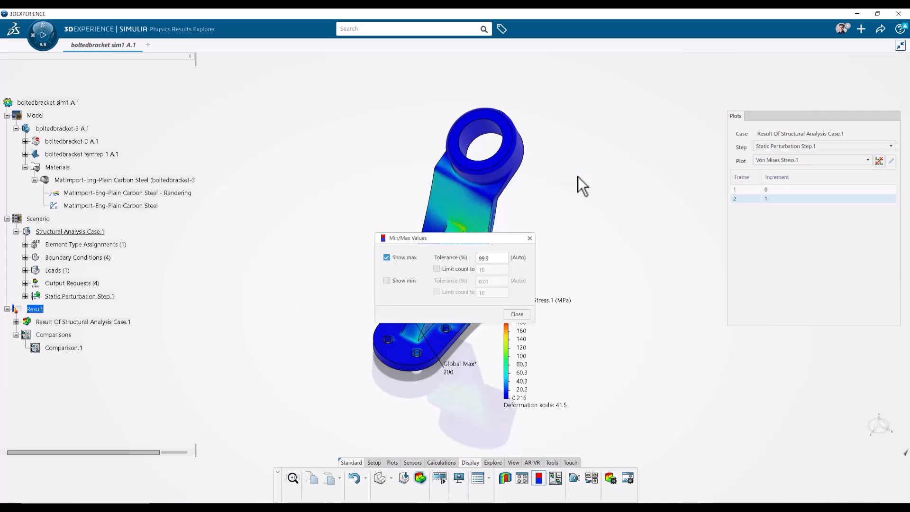
click(530, 238)
click(480, 206)
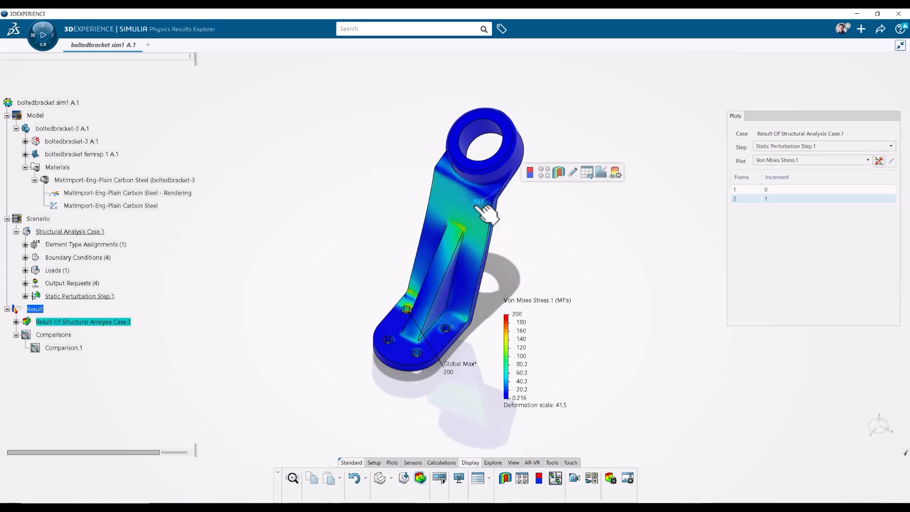
click(544, 177)
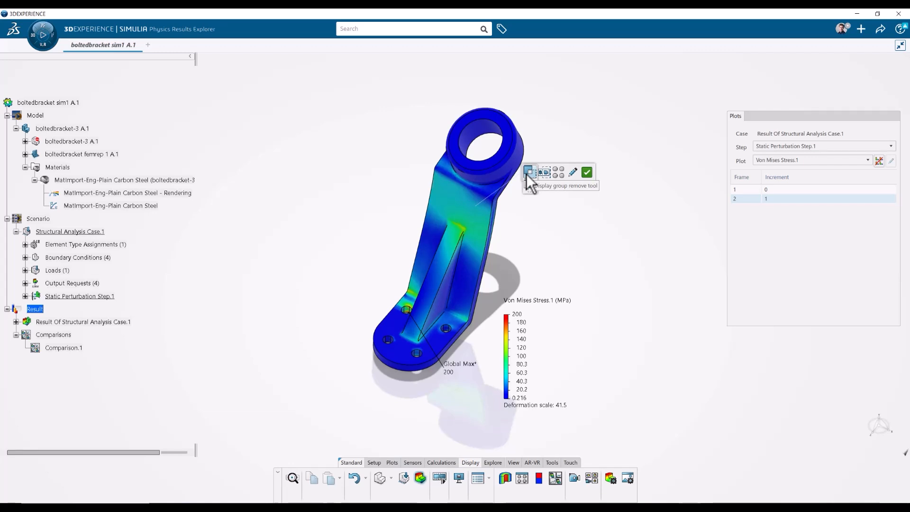
click(587, 172)
Create a section cut through the bracket, reorient the cutting plane and reverse the cut direction.
click(496, 191)
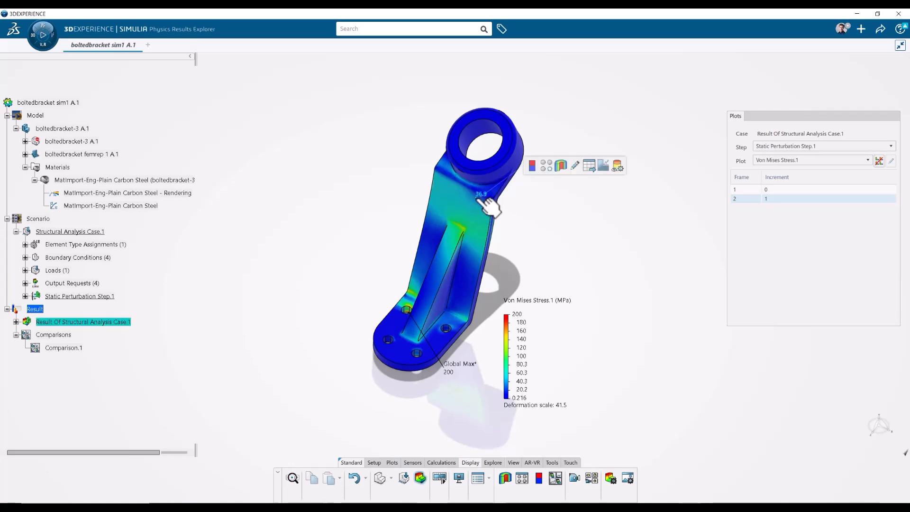
click(559, 166)
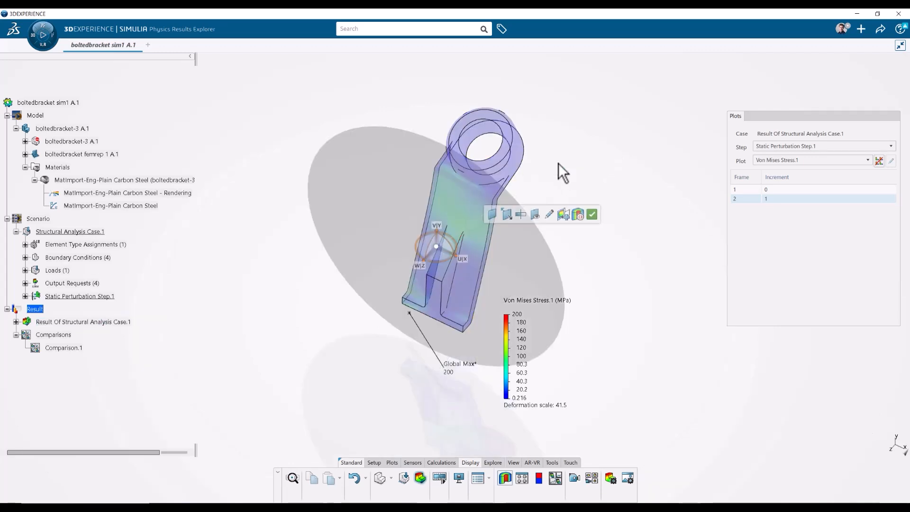
drag(417, 260, 471, 232)
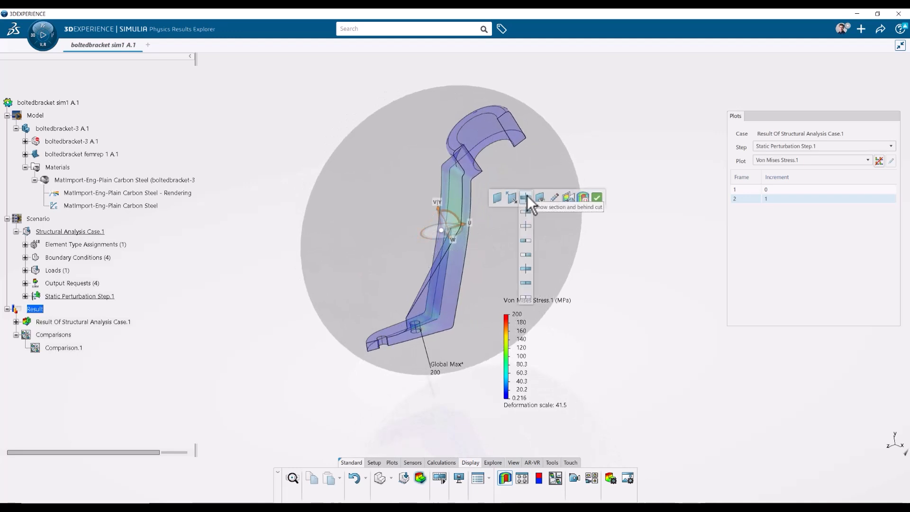
mouse_move(514, 196)
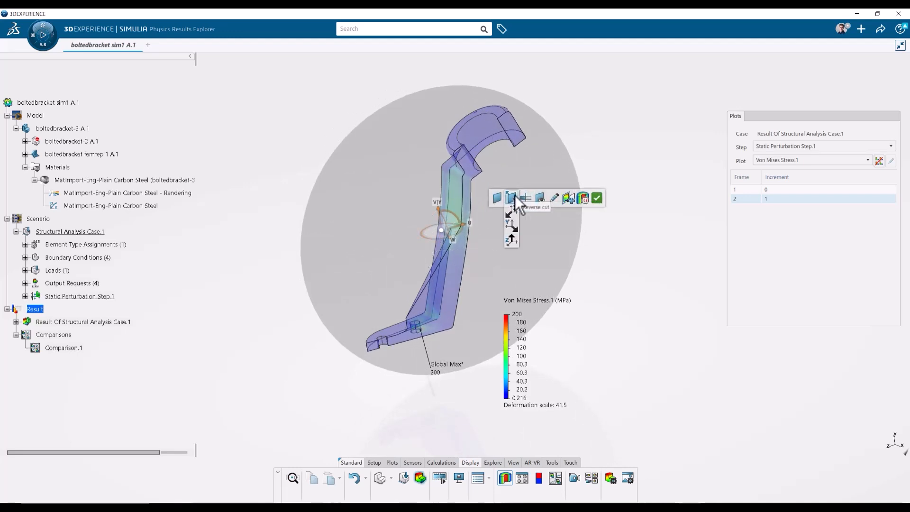
click(510, 238)
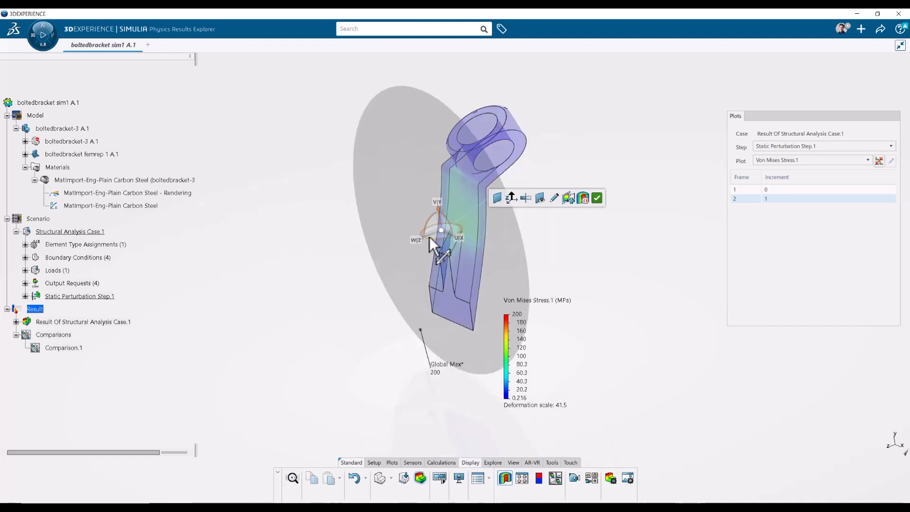
click(584, 198)
Reposition the Plots panel slightly to the left.
click(479, 210)
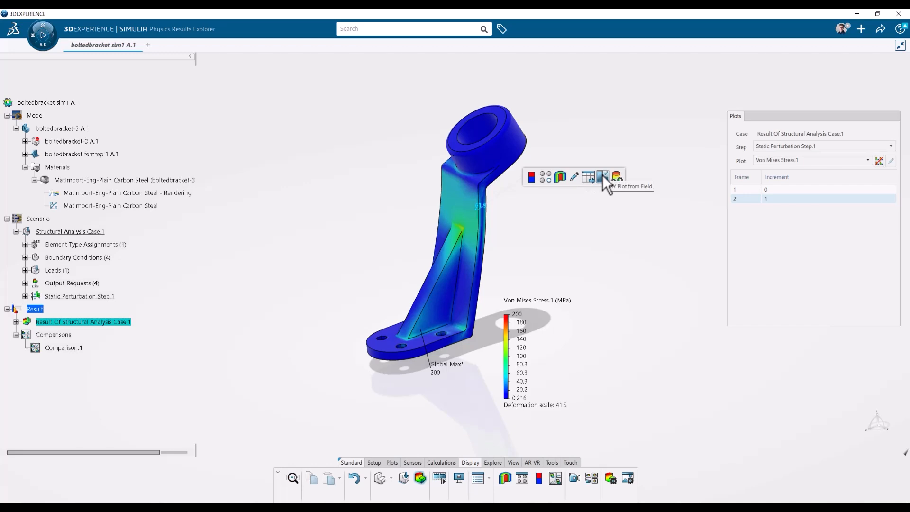
click(599, 262)
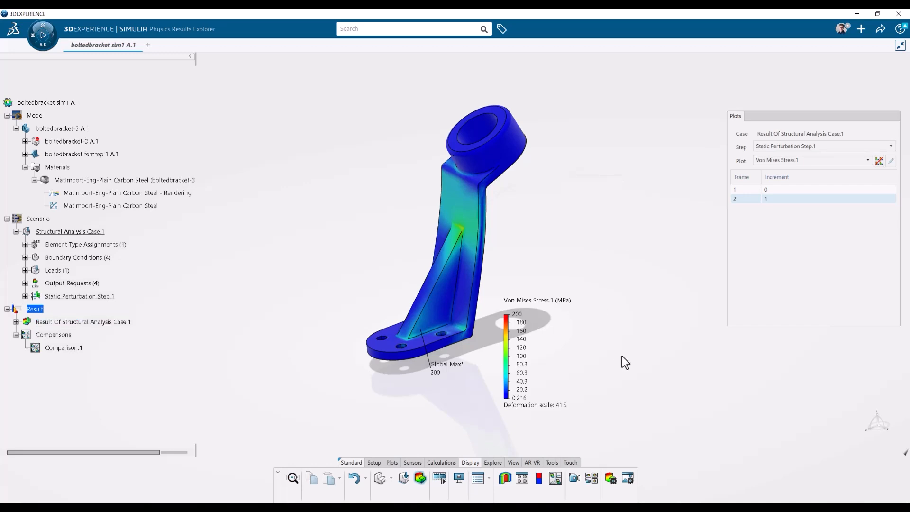
mouse_move(622, 356)
middle_down()
mouse_move(593, 343)
mouse_move(684, 360)
mouse_move(643, 347)
mouse_move(620, 354)
middle_up()
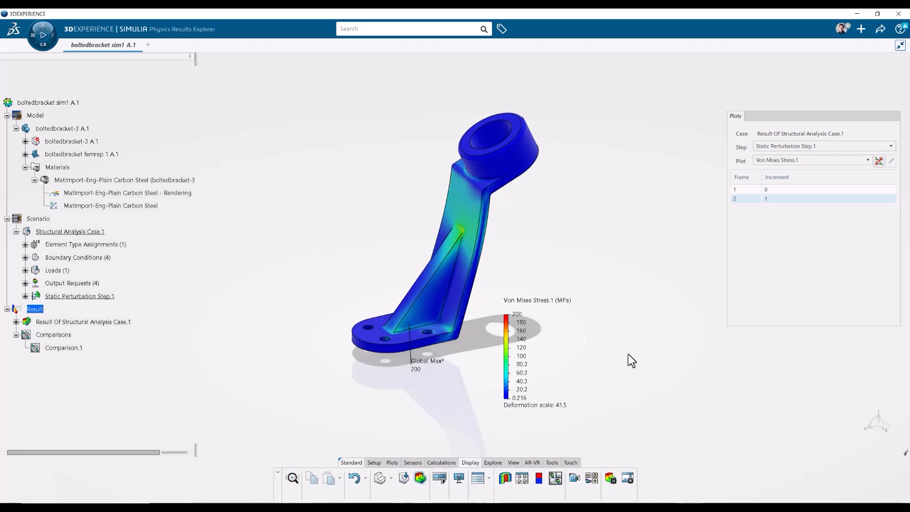
drag(755, 115, 685, 129)
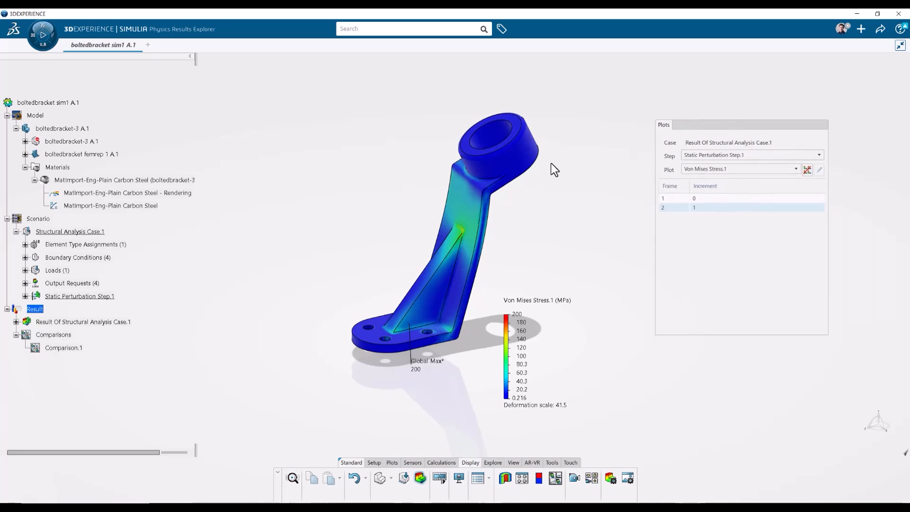
Open the plot options for Von Mises Stress.1 and apply a deformation scale factor of 200.
click(506, 167)
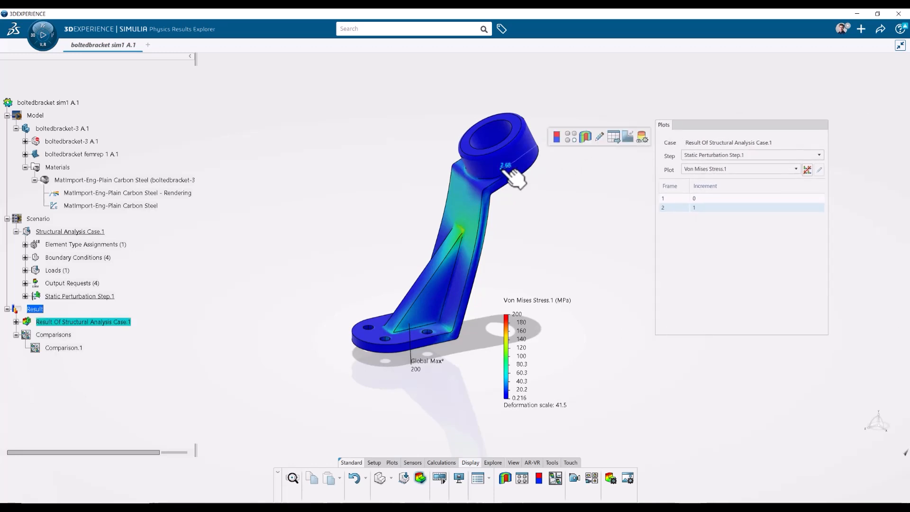
click(600, 137)
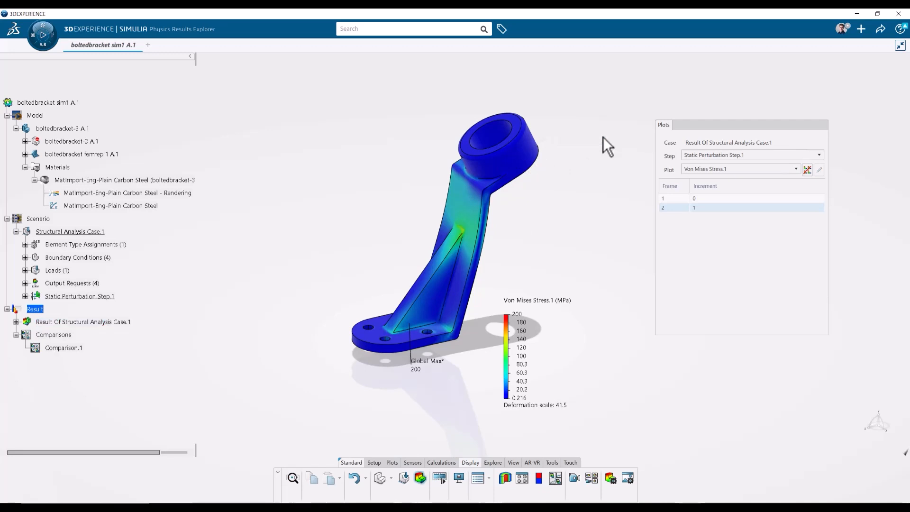
double_click(665, 189)
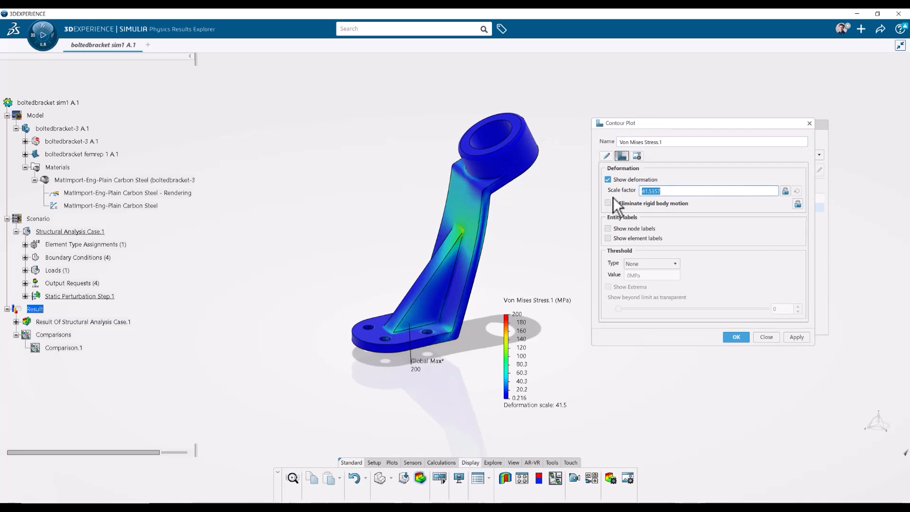
text(200)
click(794, 335)
Set the deformation scale factor to 100 and apply it.
drag(696, 192, 612, 193)
text(100)
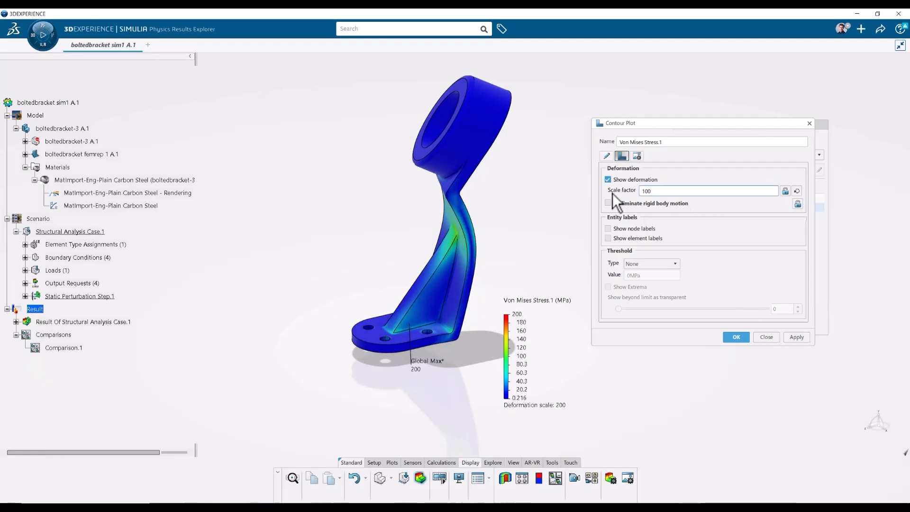
click(795, 337)
middle_drag(559, 265, 516, 276)
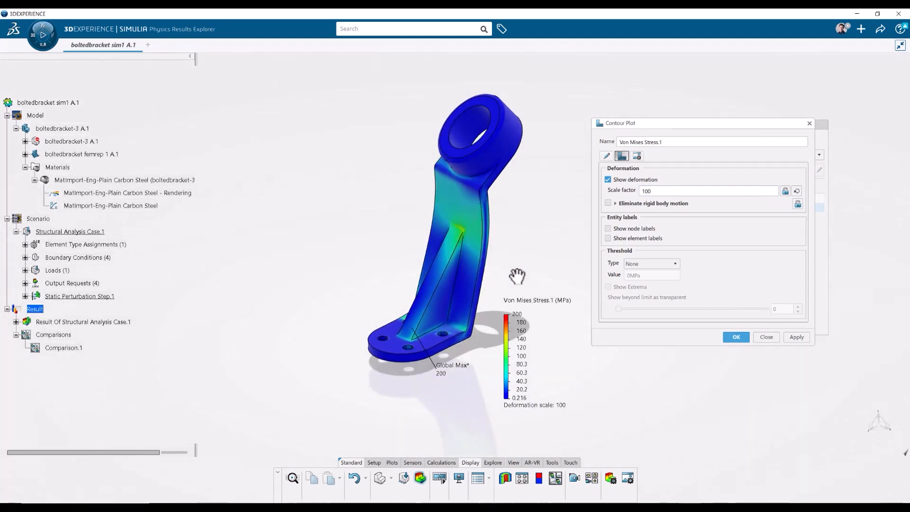
Set the Von Mises Stress.1 plot's visible edges to Mesh and apply it.
click(636, 155)
click(660, 180)
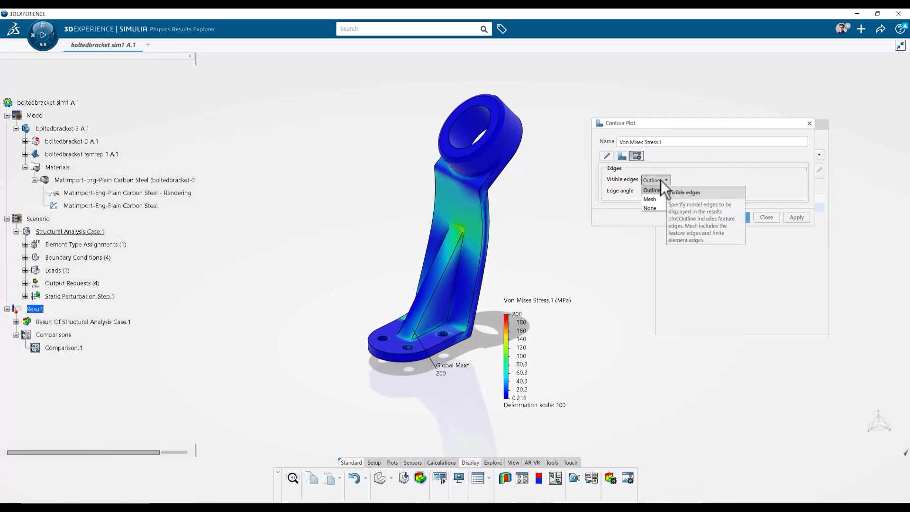
click(655, 199)
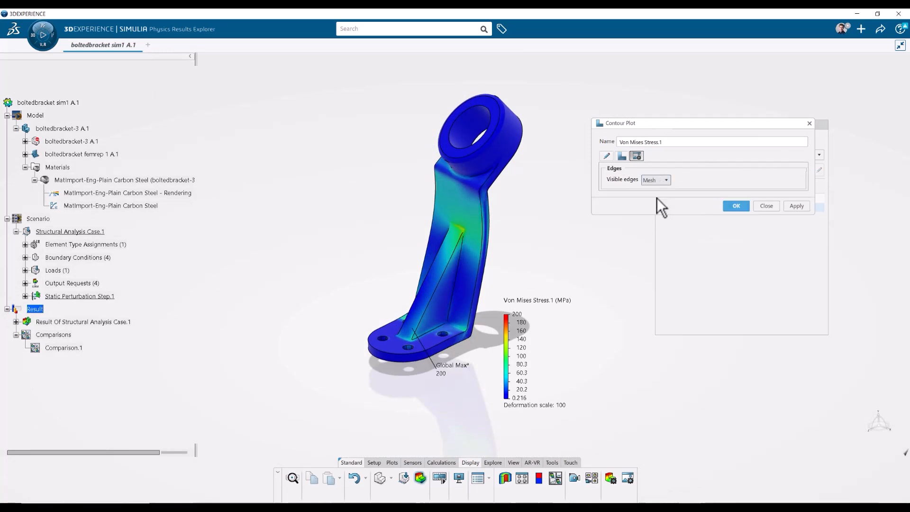
click(795, 206)
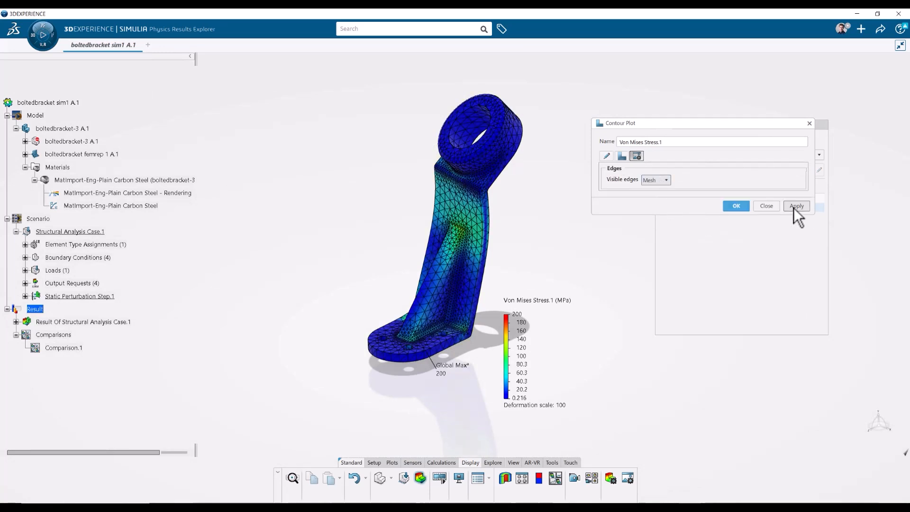
Set the visible edges back to Outline and confirm the contour plot options.
click(659, 181)
click(658, 189)
click(605, 153)
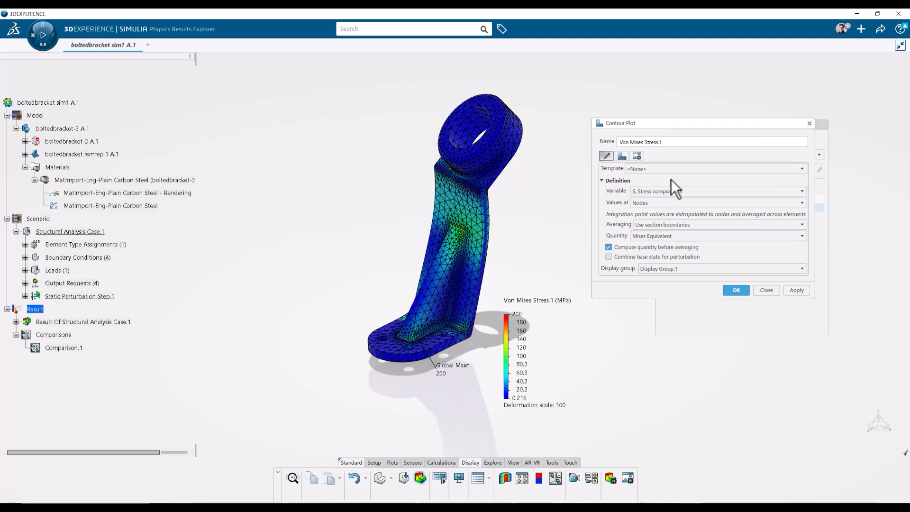
click(736, 289)
Enable adding new plots to the layout and add the Undeformed Model plot over the stress plot.
mouse_move(507, 219)
middle_down()
mouse_move(558, 206)
mouse_move(513, 197)
mouse_move(507, 219)
mouse_move(518, 218)
middle_up()
middle_drag(585, 252, 555, 243)
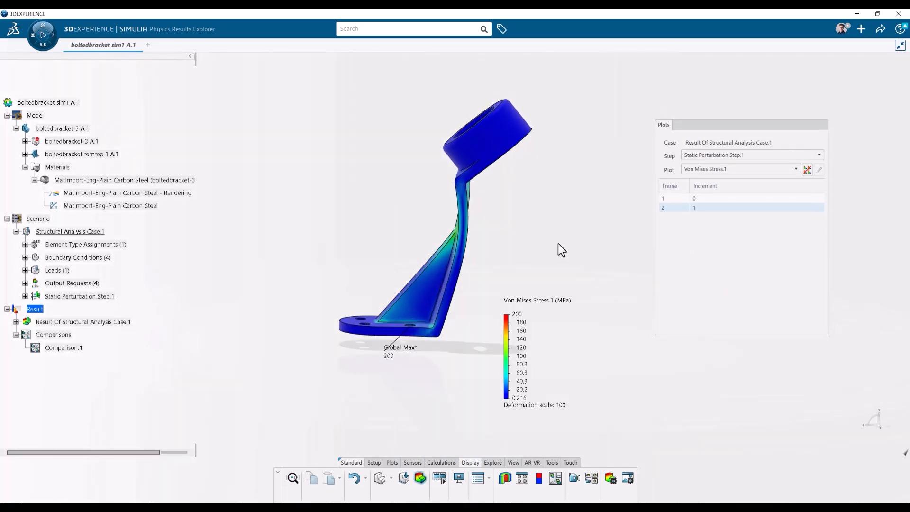
click(806, 172)
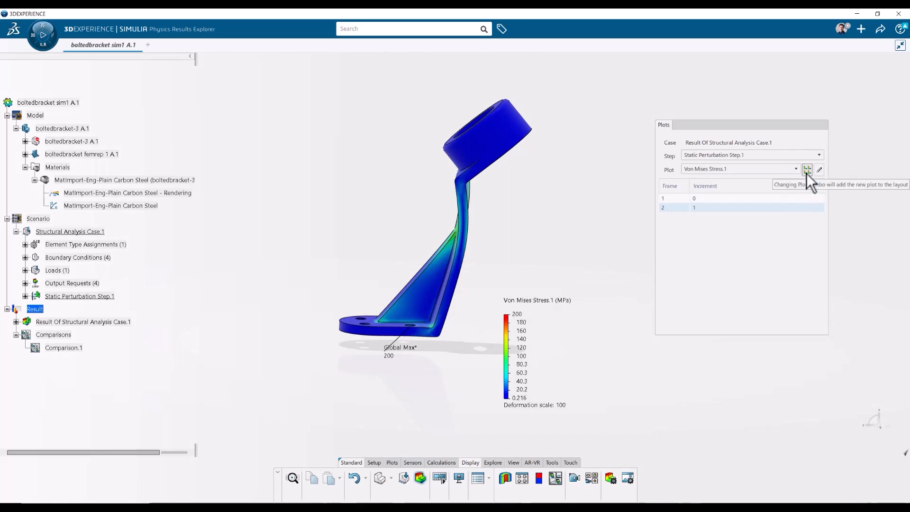
click(720, 173)
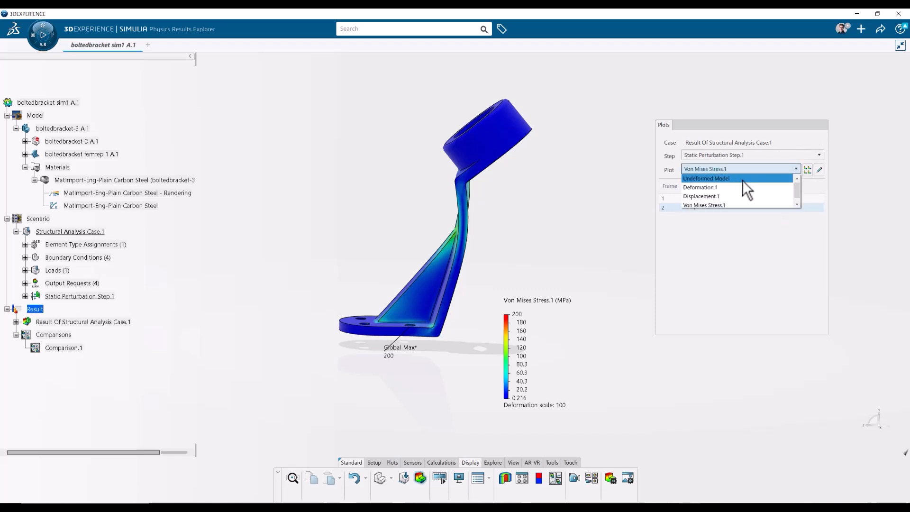
click(705, 179)
Increase the transparency of the undeformed model overlay.
mouse_move(528, 276)
middle_down()
mouse_move(607, 286)
mouse_move(530, 282)
middle_up()
middle_drag(531, 247, 481, 222)
click(485, 153)
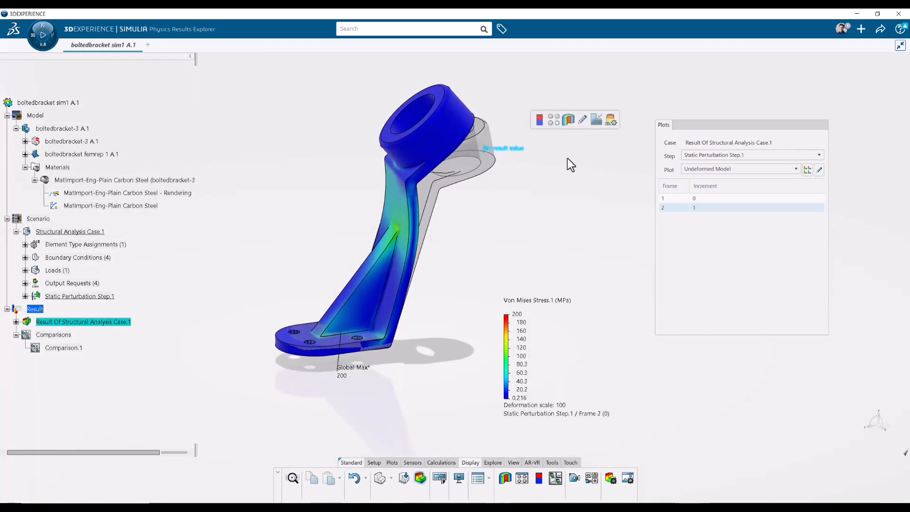
click(612, 121)
click(552, 119)
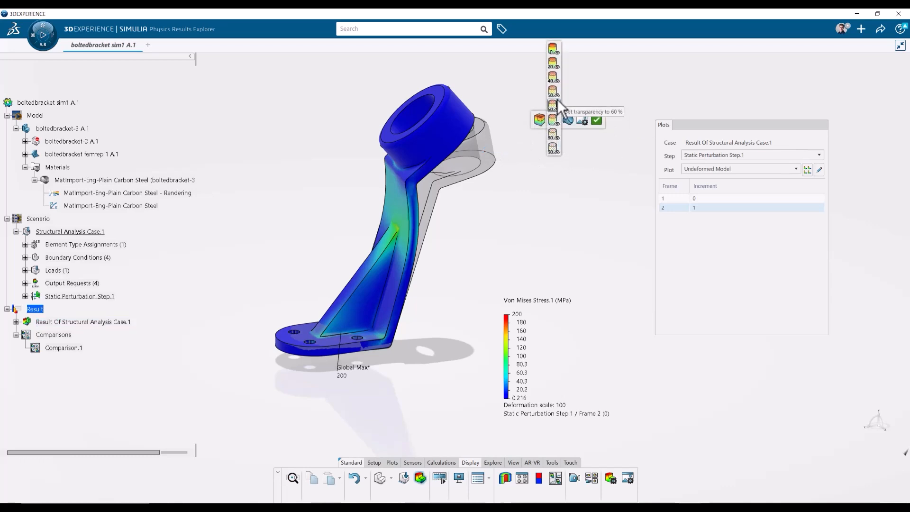
click(552, 147)
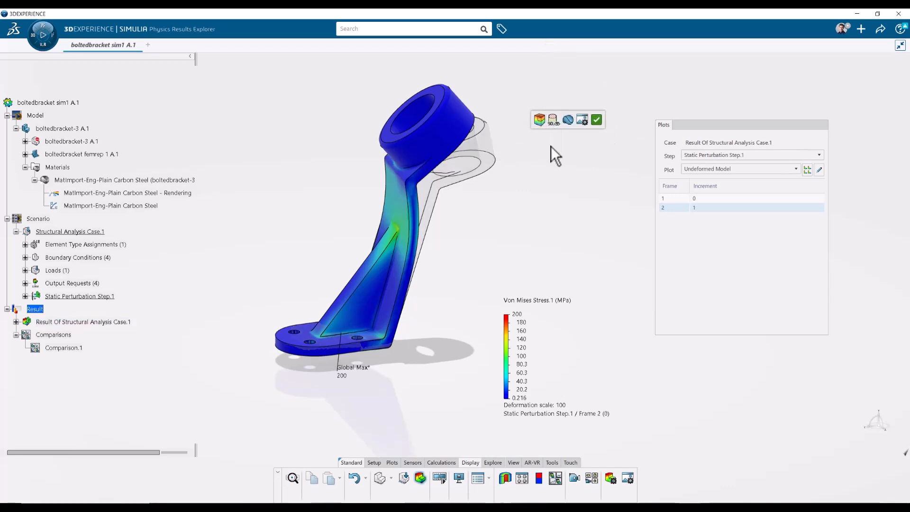
click(596, 118)
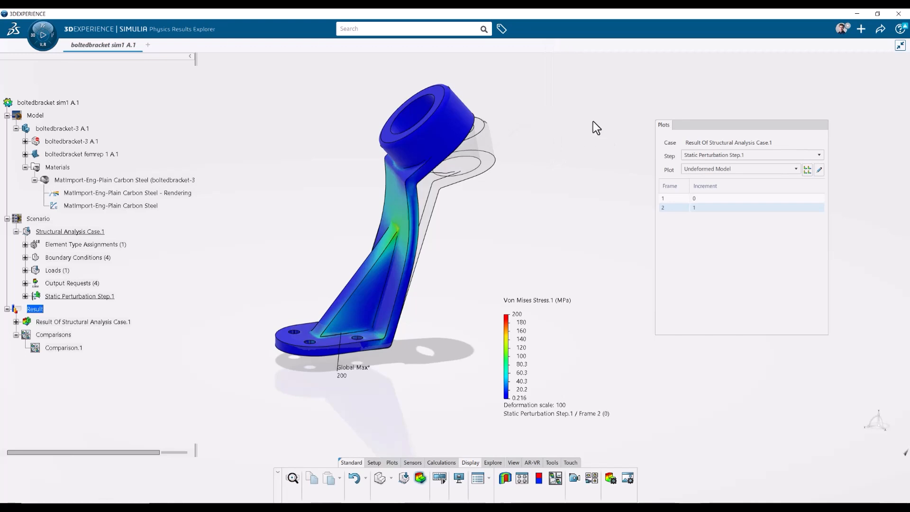
Switch the action bar to display icons together with text.
middle_drag(488, 242, 521, 252)
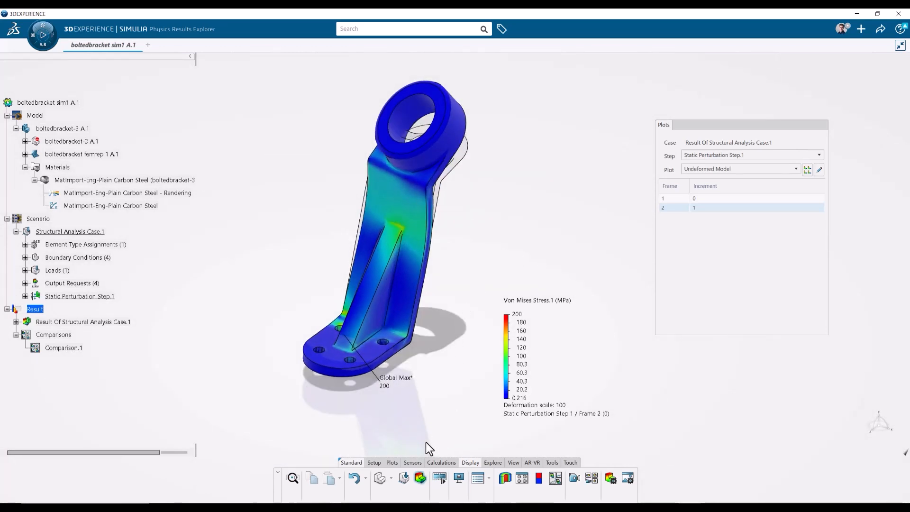
click(392, 462)
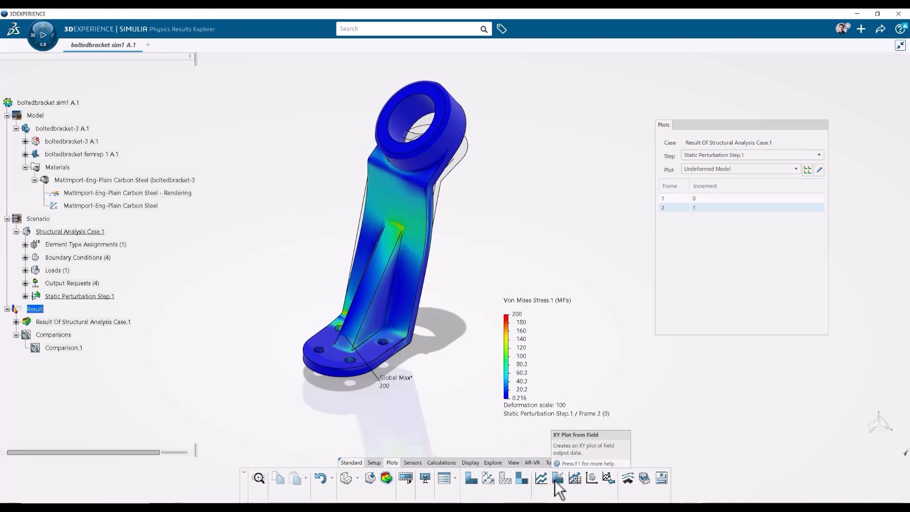
right_click(495, 484)
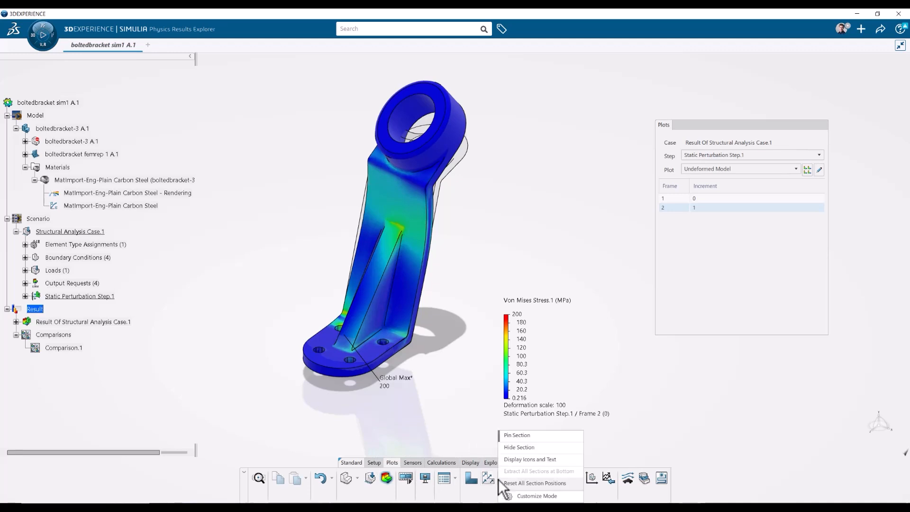
click(538, 462)
Compare the Undeformed Model, Von Mises Stress.1 and Displacement.1 plots in a custom four-pane comparison layout.
click(407, 462)
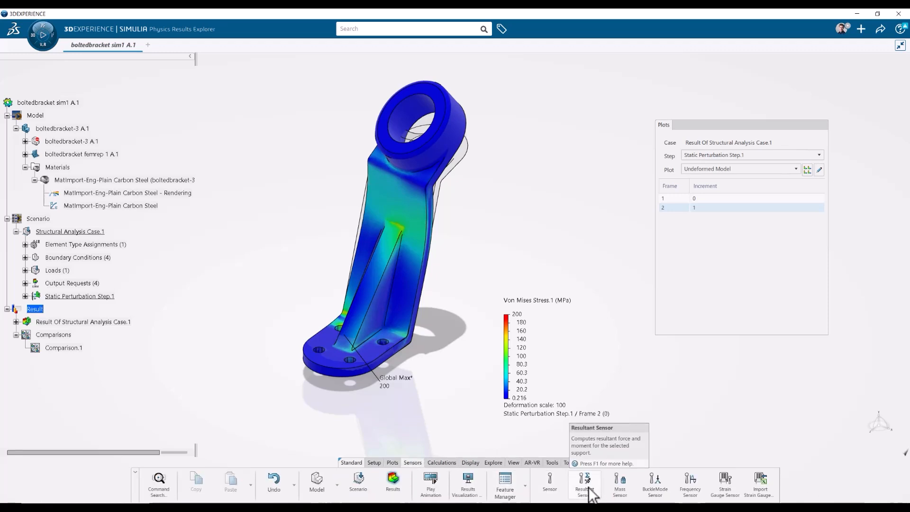
click(446, 464)
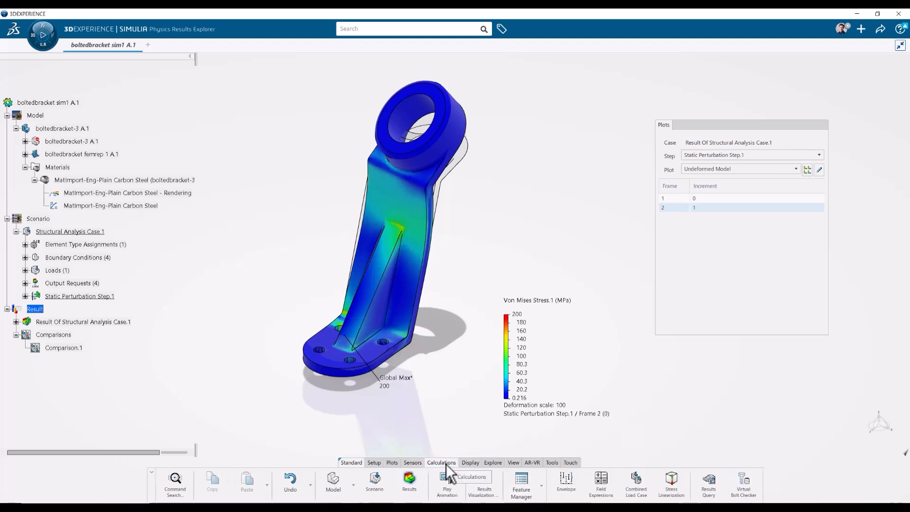
click(471, 463)
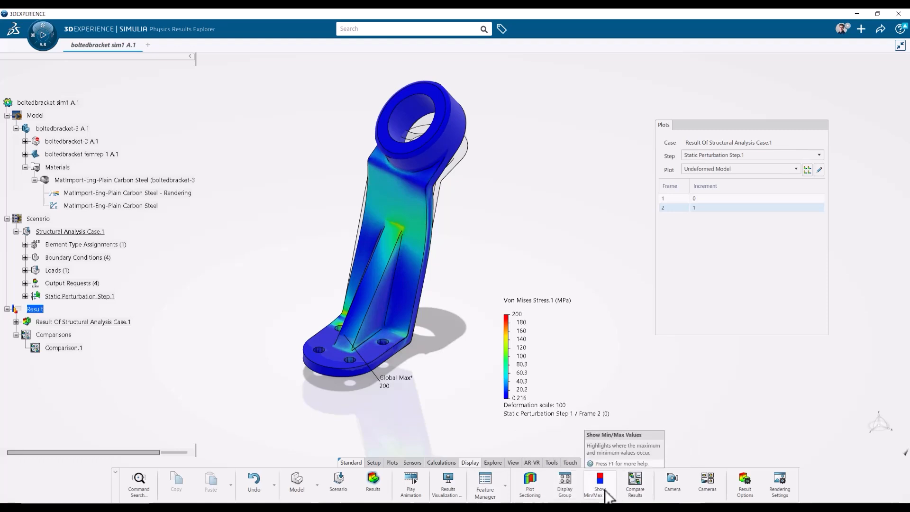
click(643, 495)
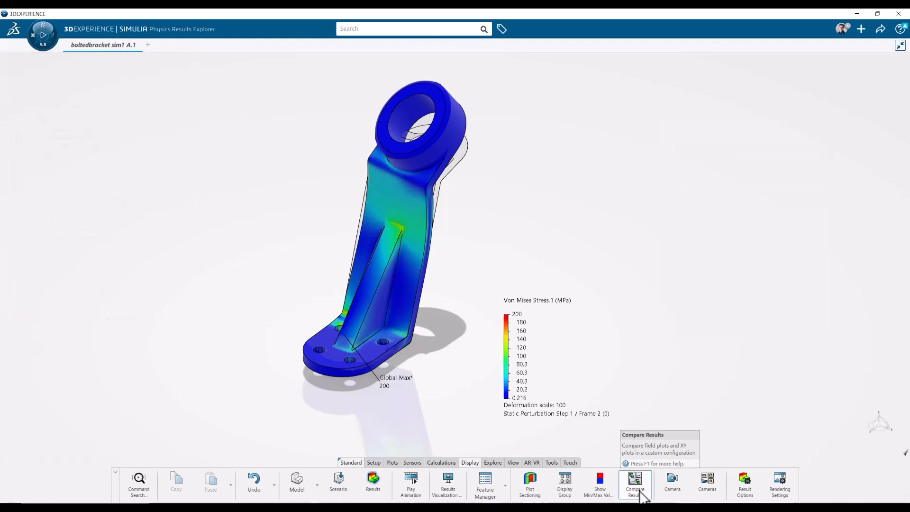
drag(845, 69, 543, 140)
drag(607, 377, 640, 416)
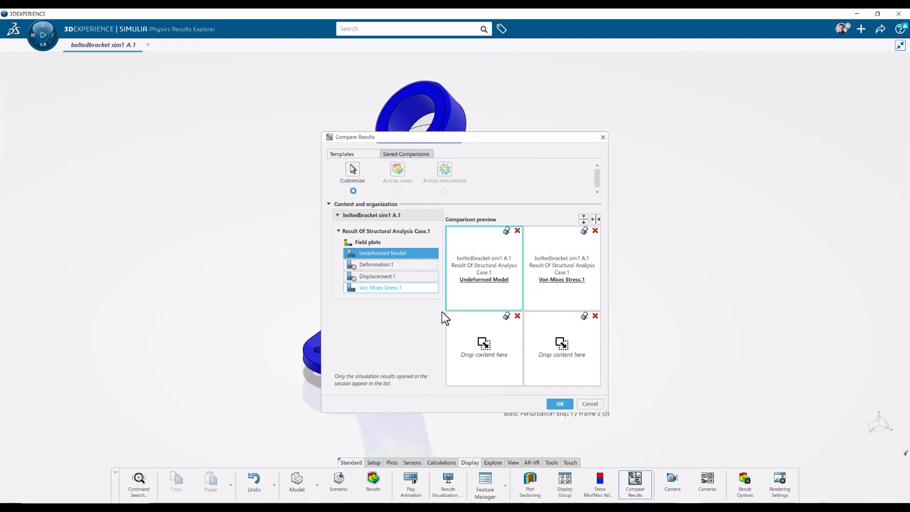
drag(372, 274, 503, 291)
drag(430, 276, 475, 348)
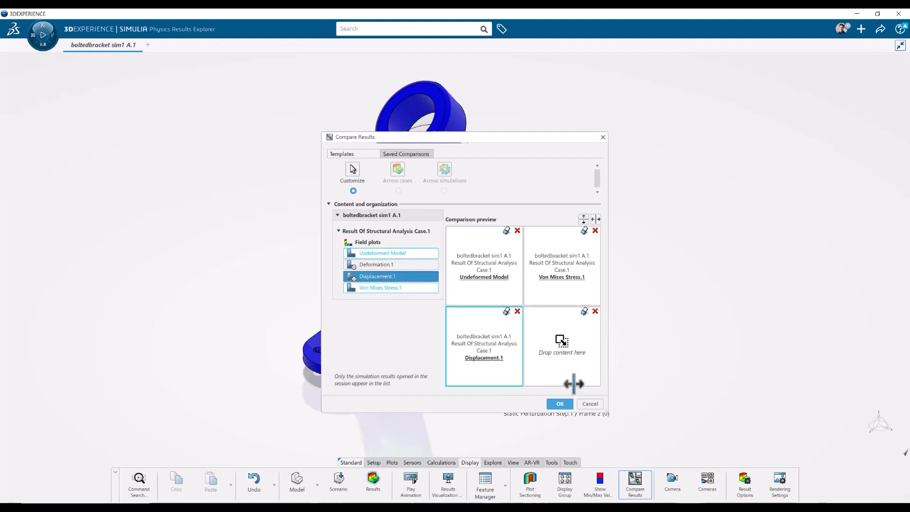
click(560, 404)
Close the comparison layout without saving its changes.
middle_drag(561, 364, 701, 329)
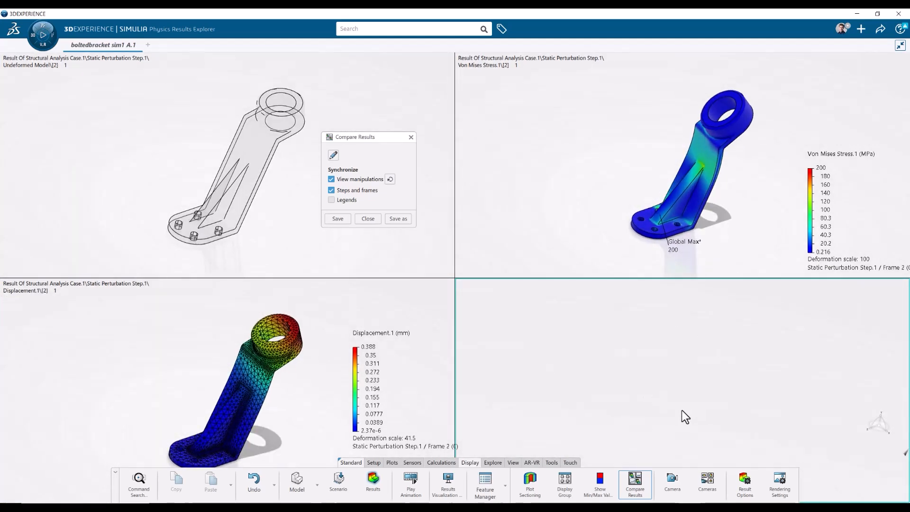
click(411, 137)
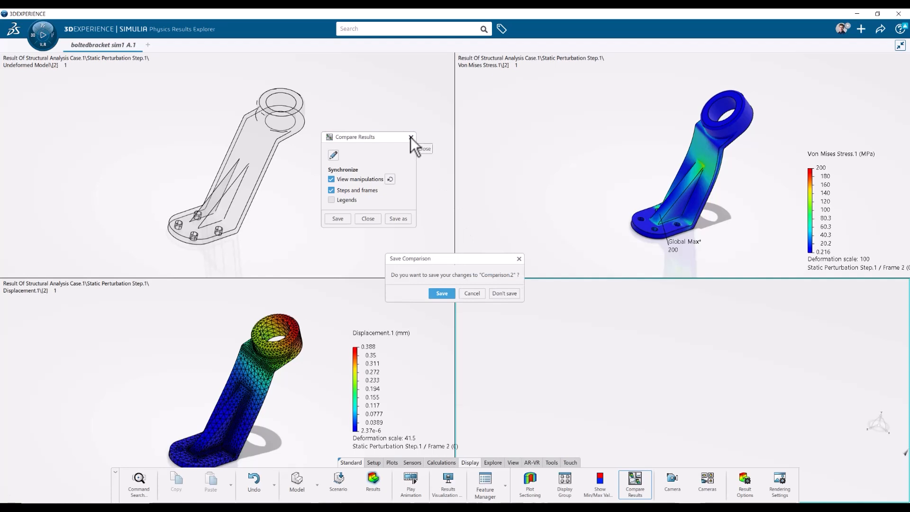
click(511, 296)
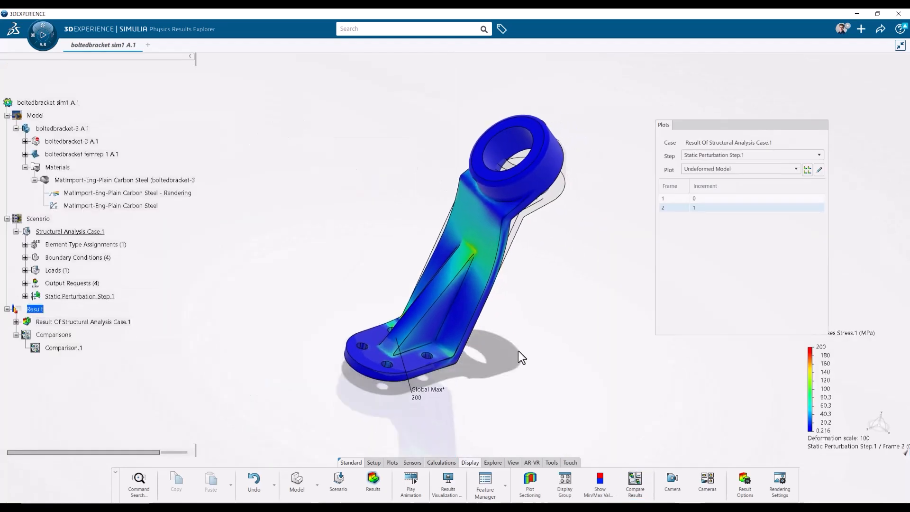
Create a new contour plot of stress components with Maximum Principal as the quantity.
click(392, 463)
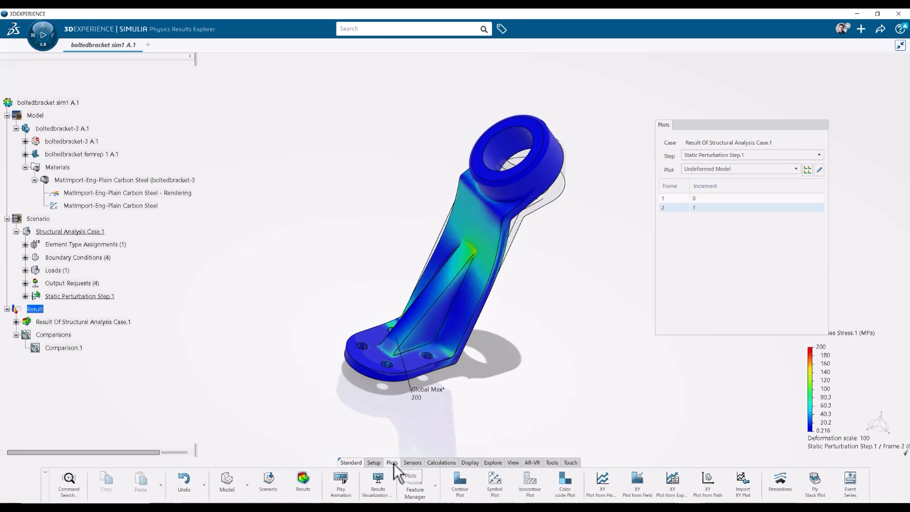
click(458, 485)
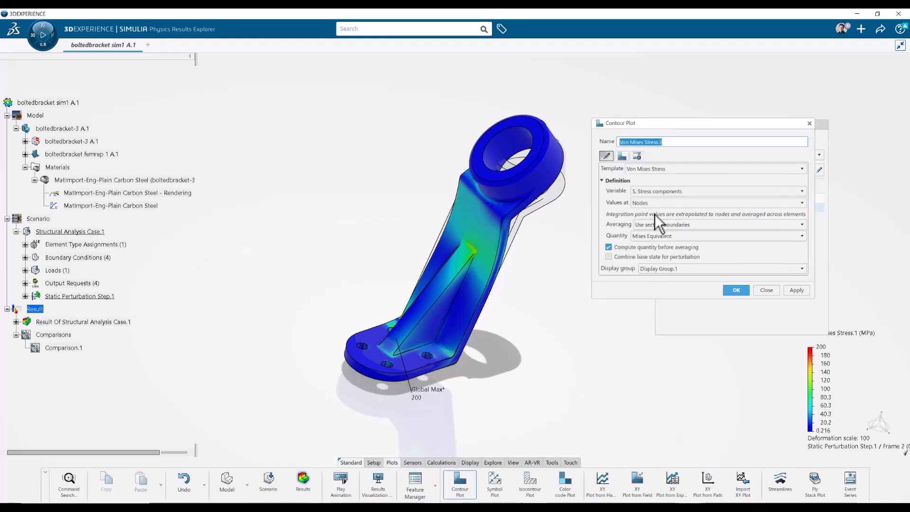
click(652, 192)
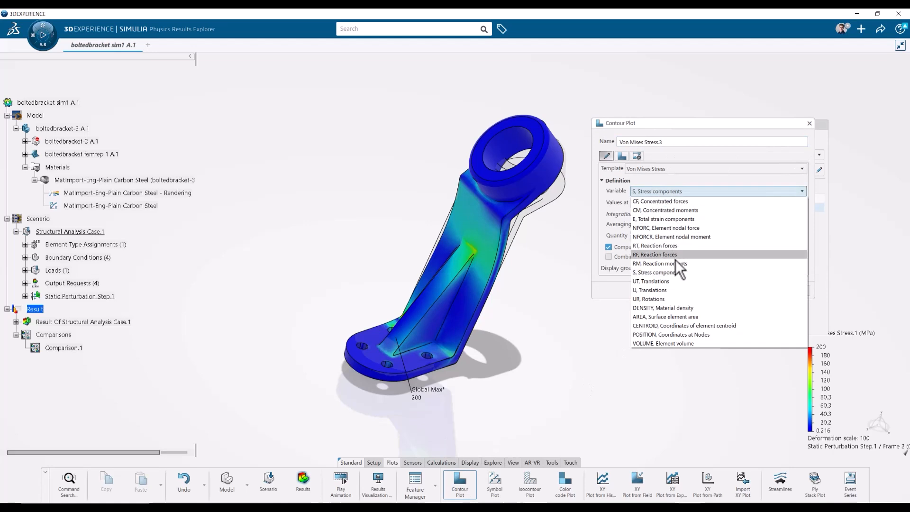
click(667, 272)
click(660, 237)
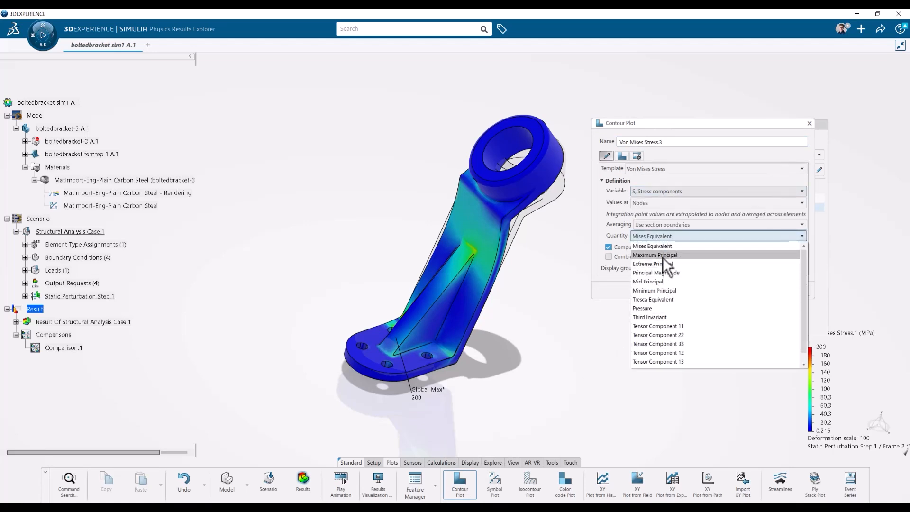
click(662, 256)
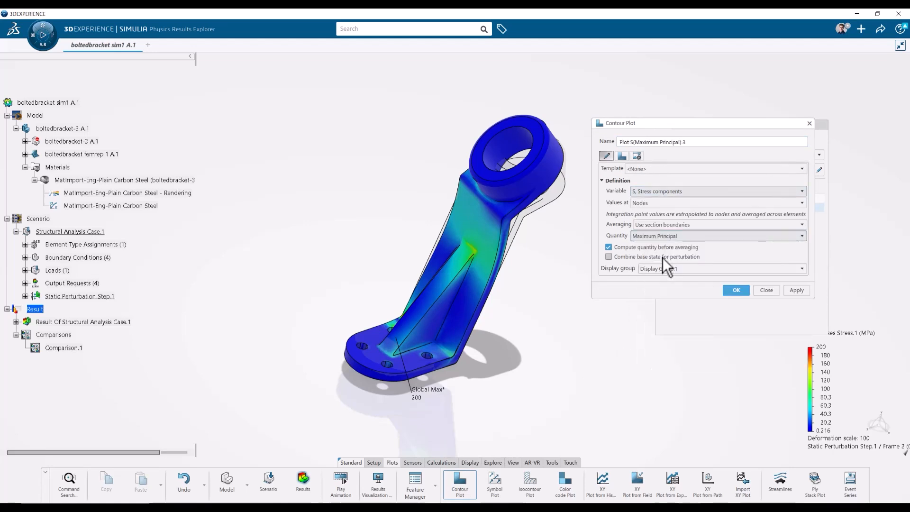
click(743, 290)
Turn off adding new plots to the layout and move the principal stress legend beside the bracket.
middle_drag(605, 278, 596, 246)
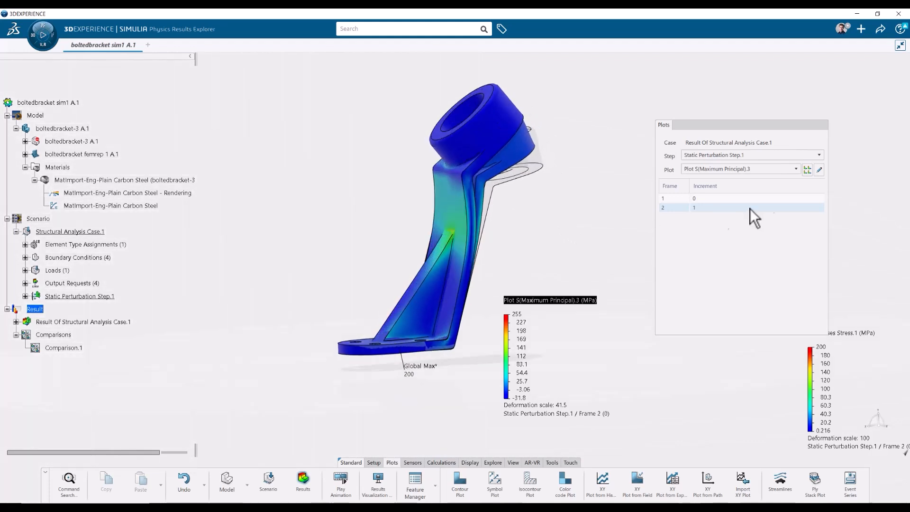
click(807, 171)
middle_drag(589, 235, 611, 249)
drag(518, 366, 574, 391)
middle_drag(504, 337, 506, 319)
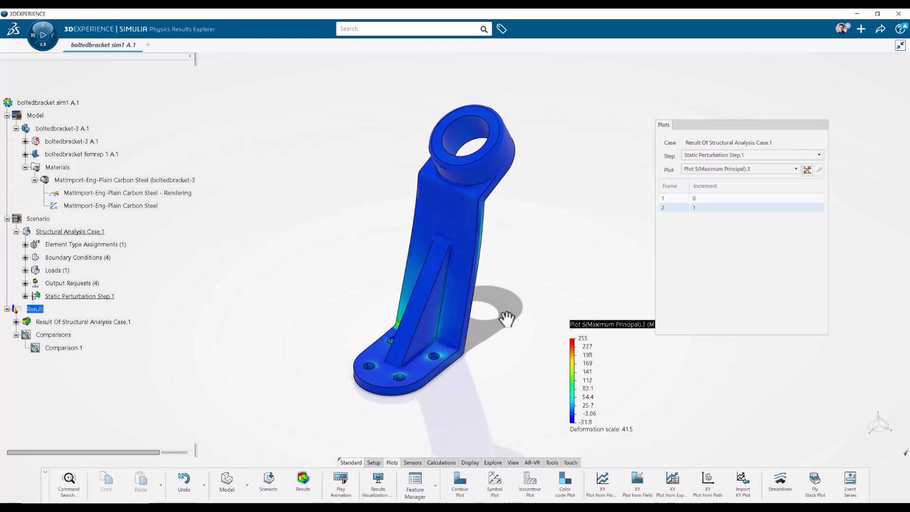
Play the results animation of the principal stress plot and stop it.
click(342, 488)
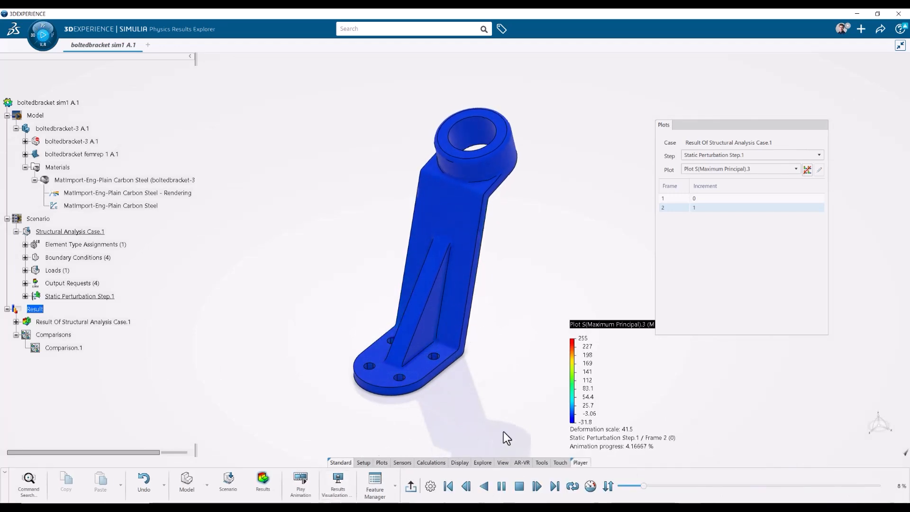
middle_drag(459, 386, 428, 304)
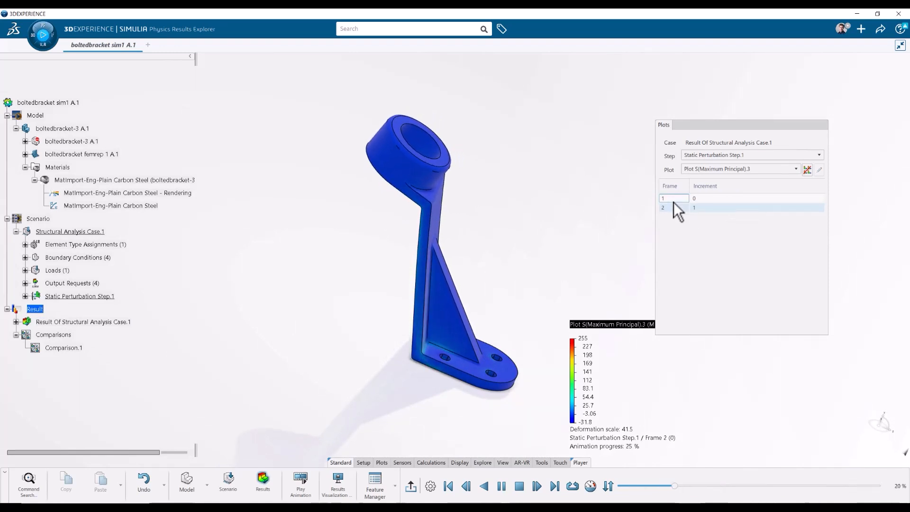
click(519, 486)
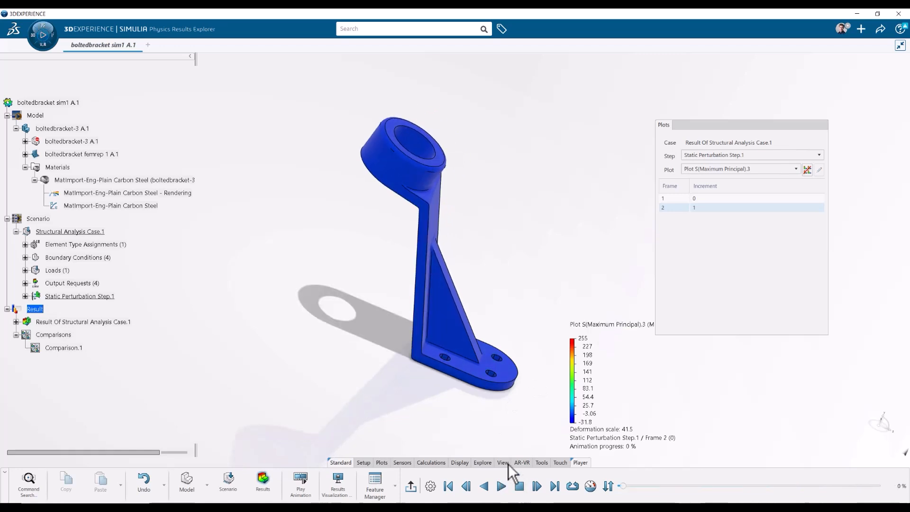
Switch to the Linear Structural Scenario Creation app.
middle_drag(502, 401, 383, 439)
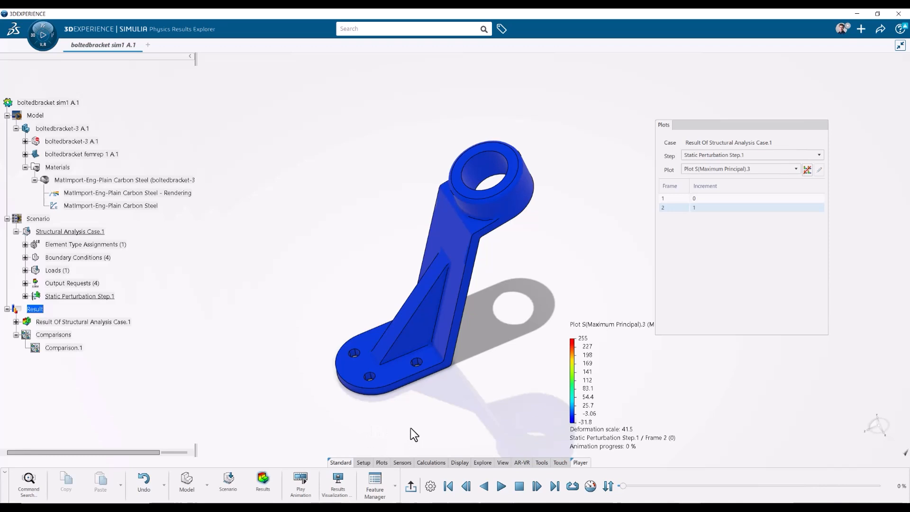
click(228, 483)
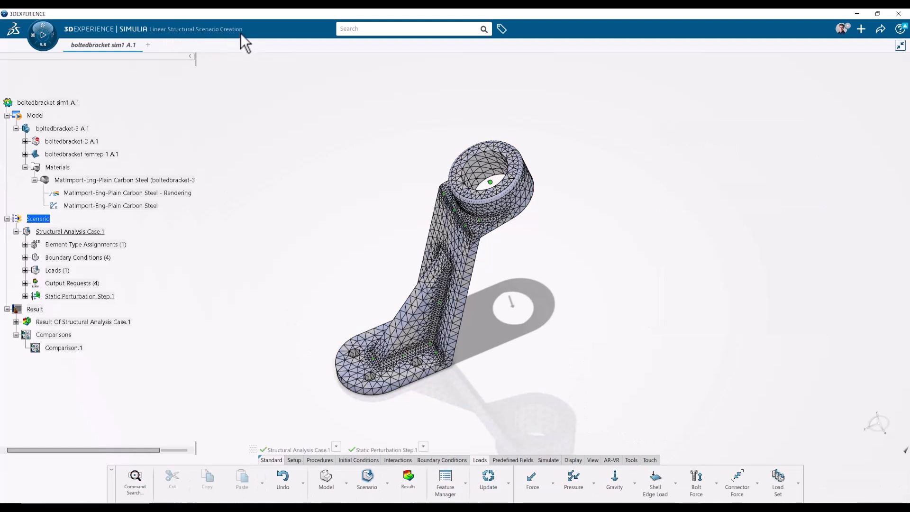
Edit the remote force on the bracket and set its Force X component to 100 N.
scroll(360, 363, up, 2)
drag(252, 447, 238, 419)
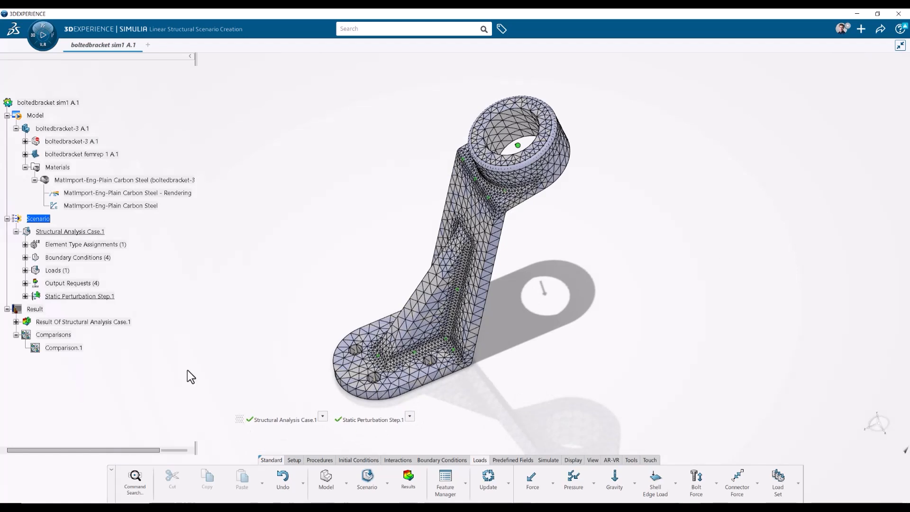
click(25, 270)
double_click(90, 284)
double_click(334, 224)
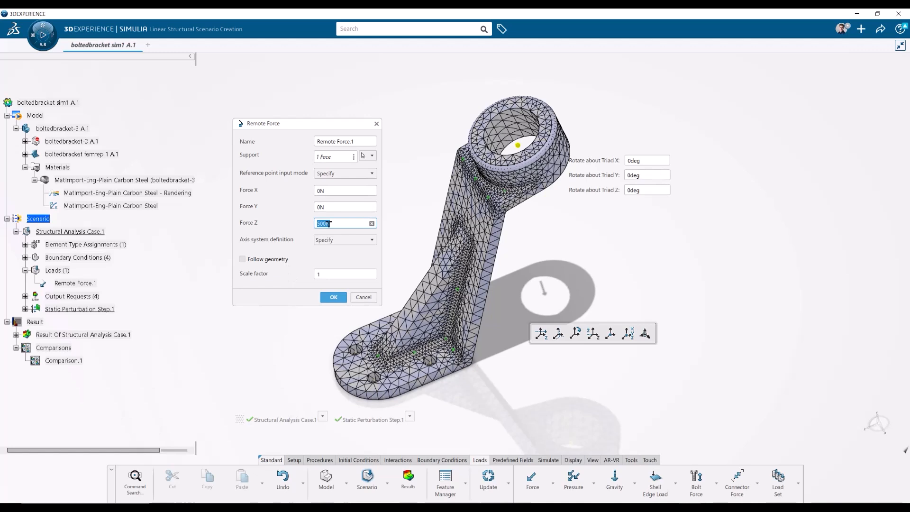
double_click(320, 190)
text(100)
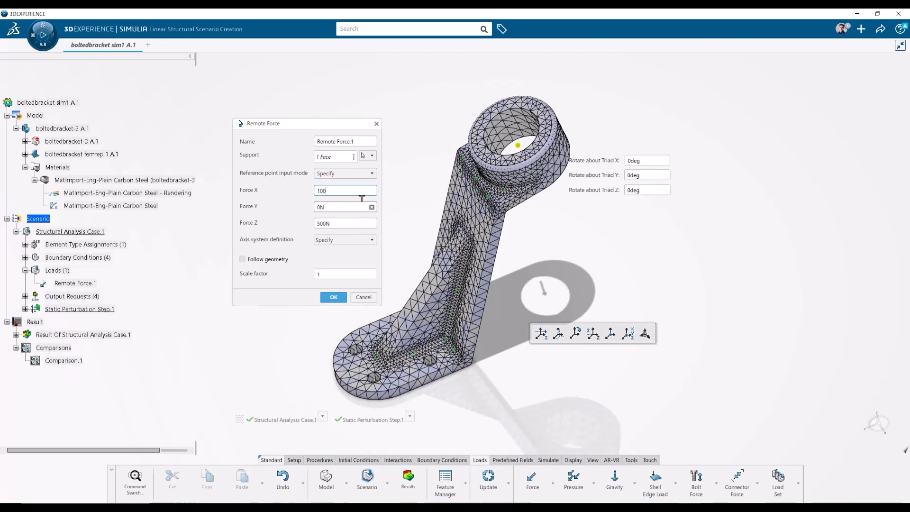
click(333, 298)
middle_drag(357, 263, 526, 254)
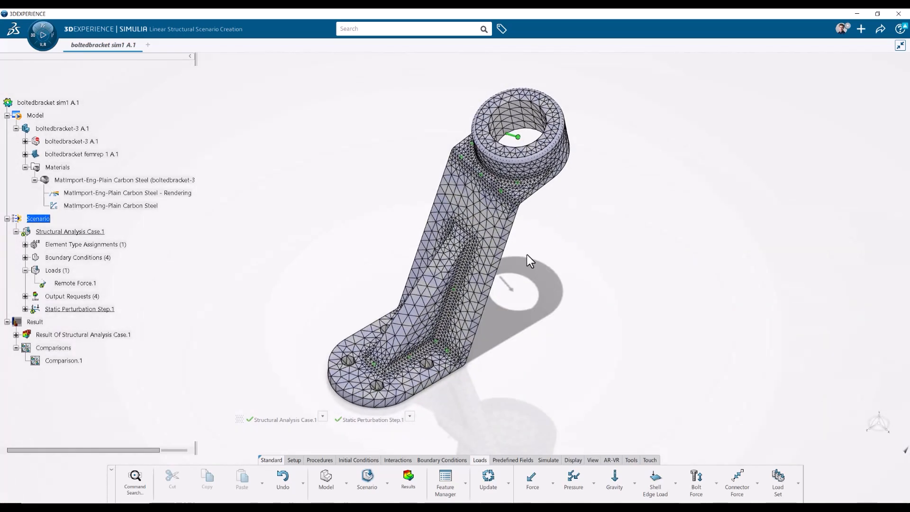
Open the simulation settings for the structural analysis case, choose to keep previous results, and cancel.
click(548, 459)
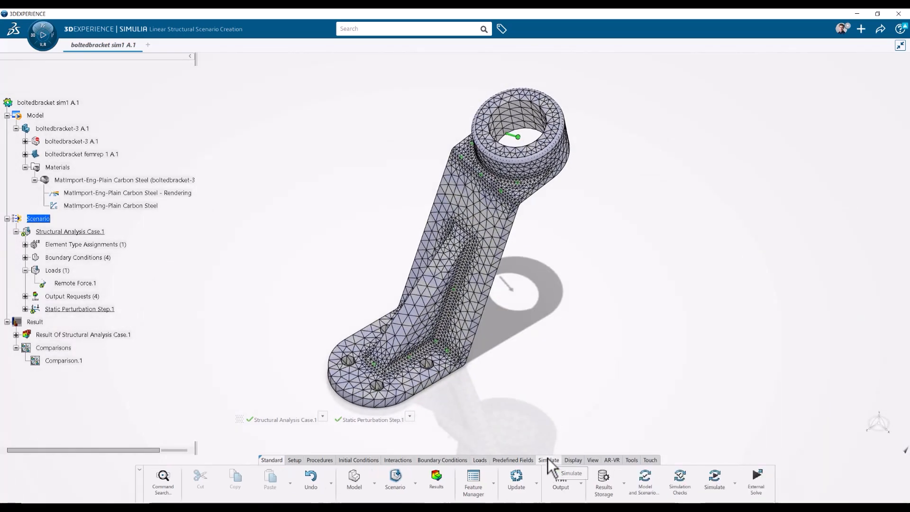
click(715, 481)
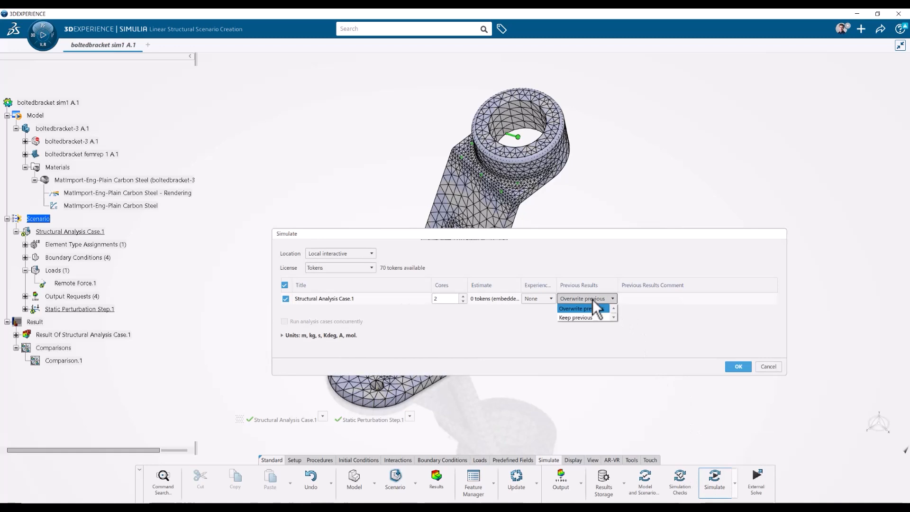
click(583, 317)
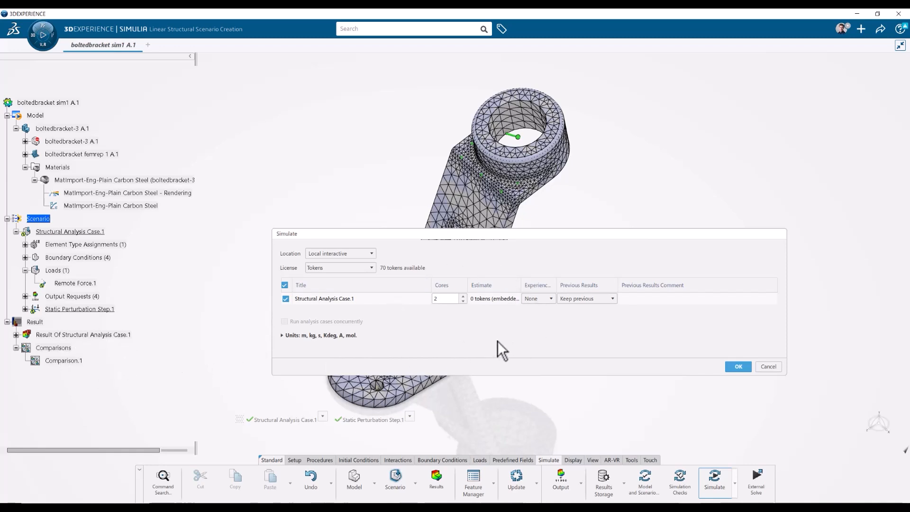
click(768, 366)
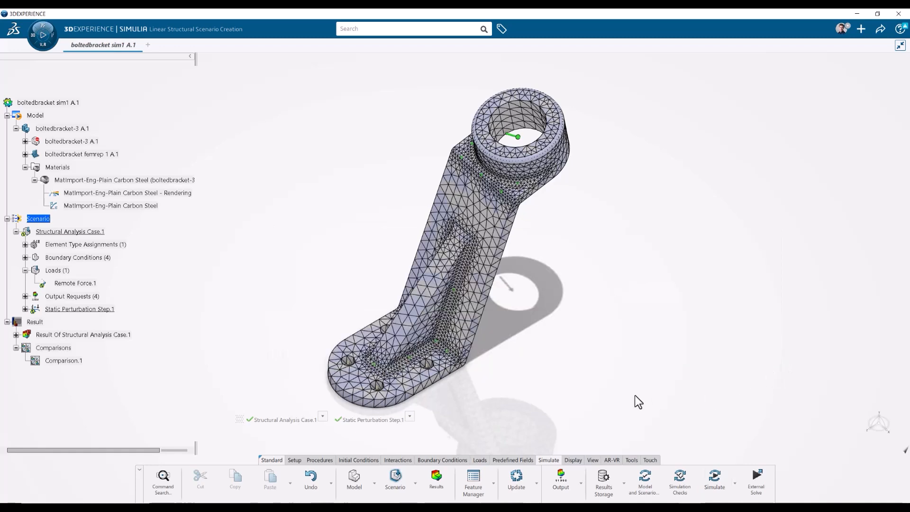